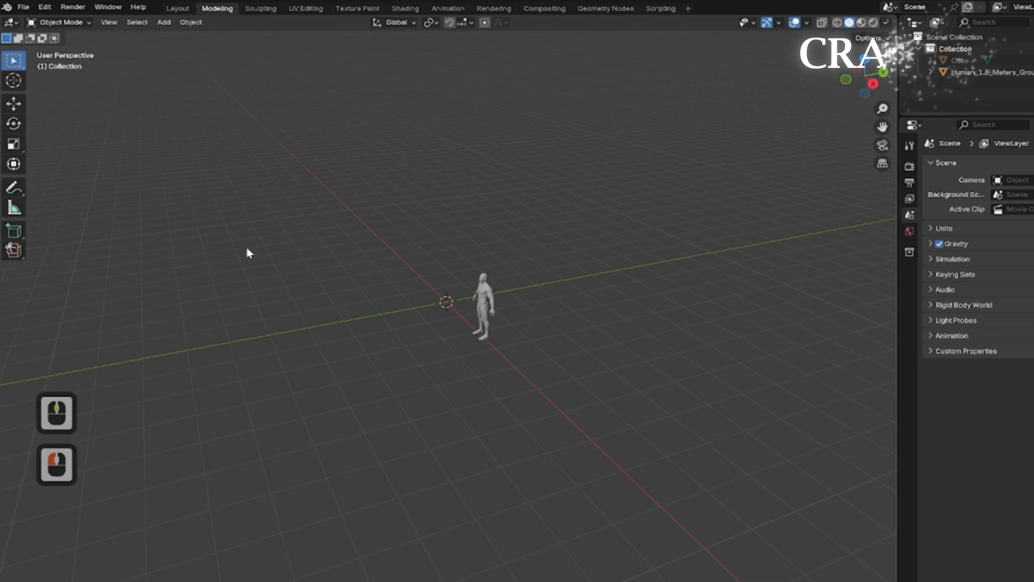
Switch to the Modeling workspace.
left_click(179, 9)
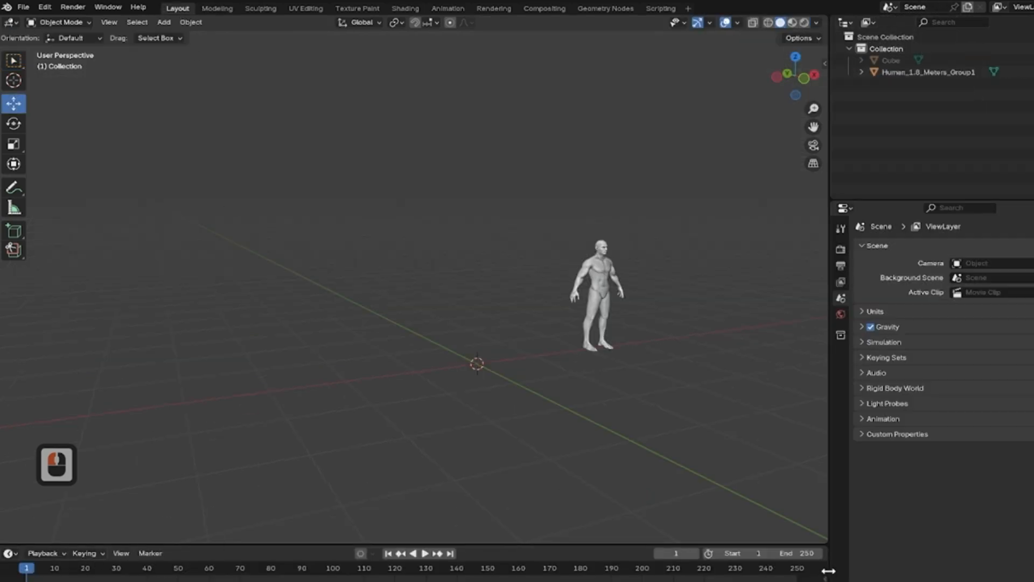
left_click(217, 8)
middle_click_drag(547, 219, 617, 246)
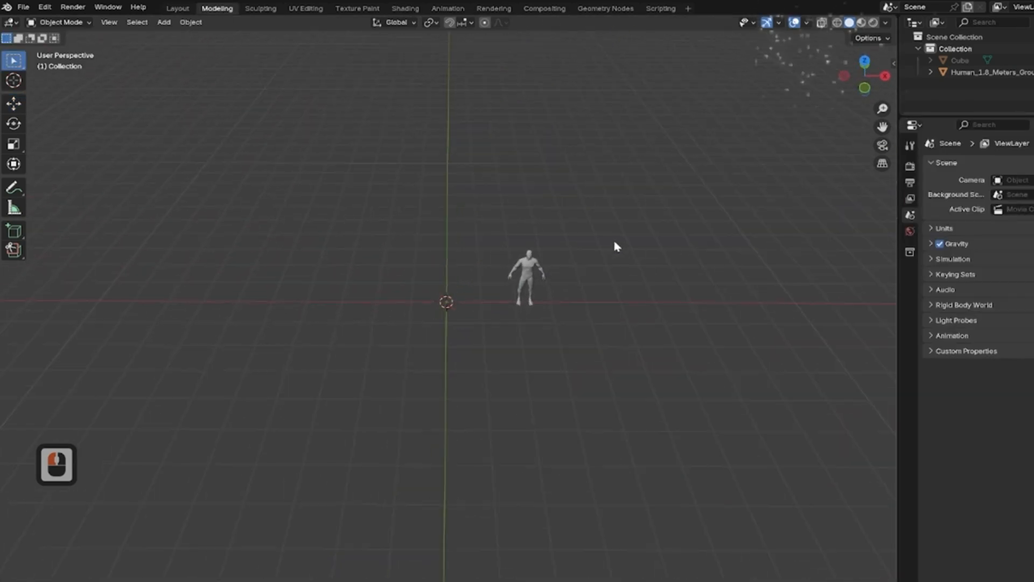
scroll(547, 340, "up", 3)
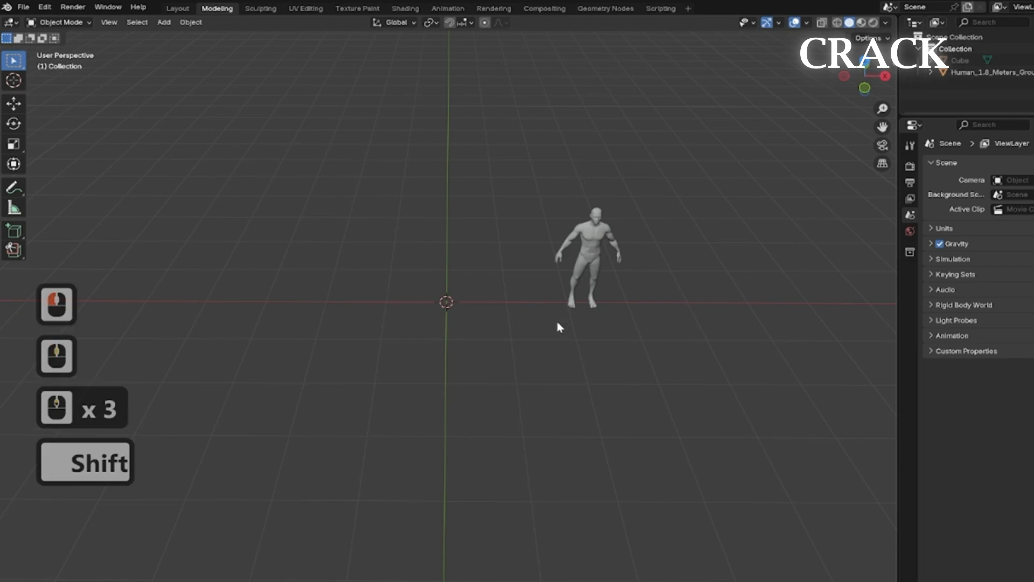
Add a mesh plane at the origin and scale it down to about 0.6.
key("shift+a")
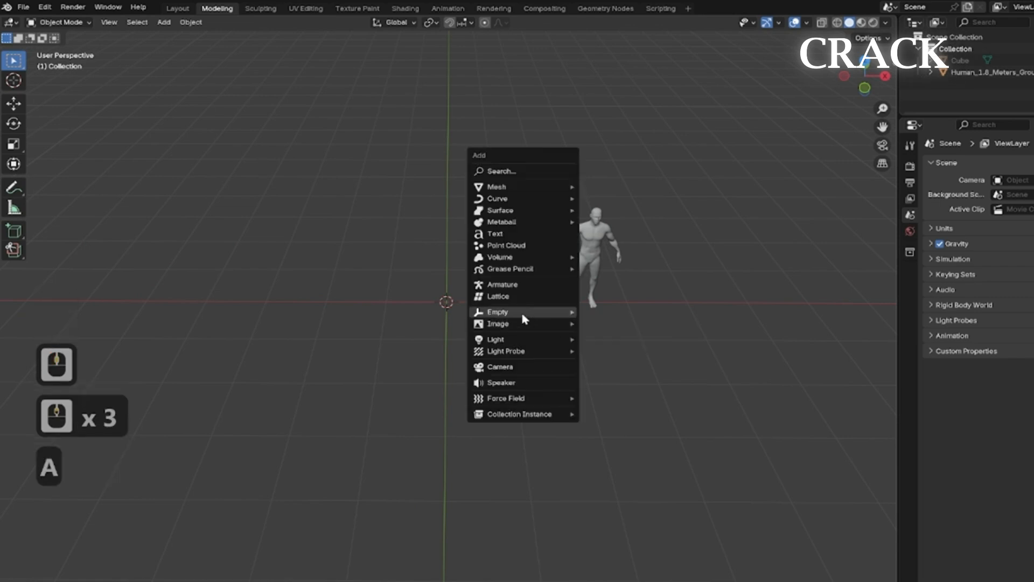
mouse_move(514, 192)
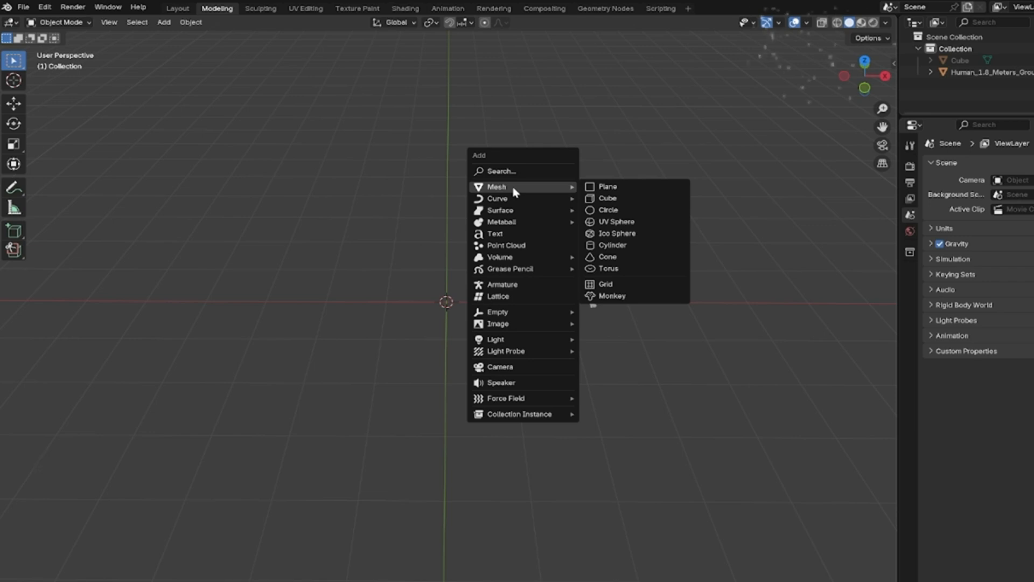
left_click(613, 188)
scroll(618, 334, "up", 2)
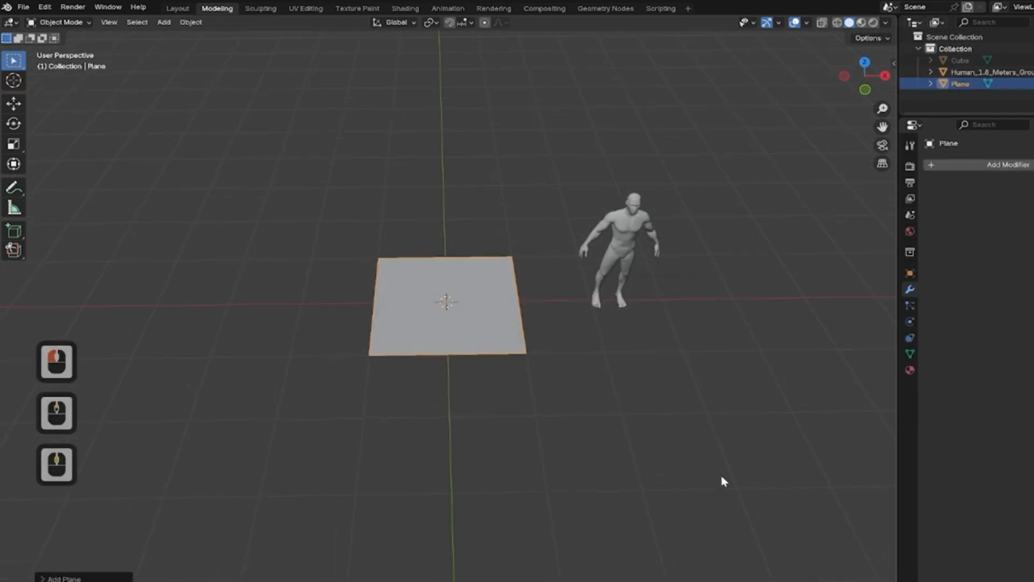
key("s")
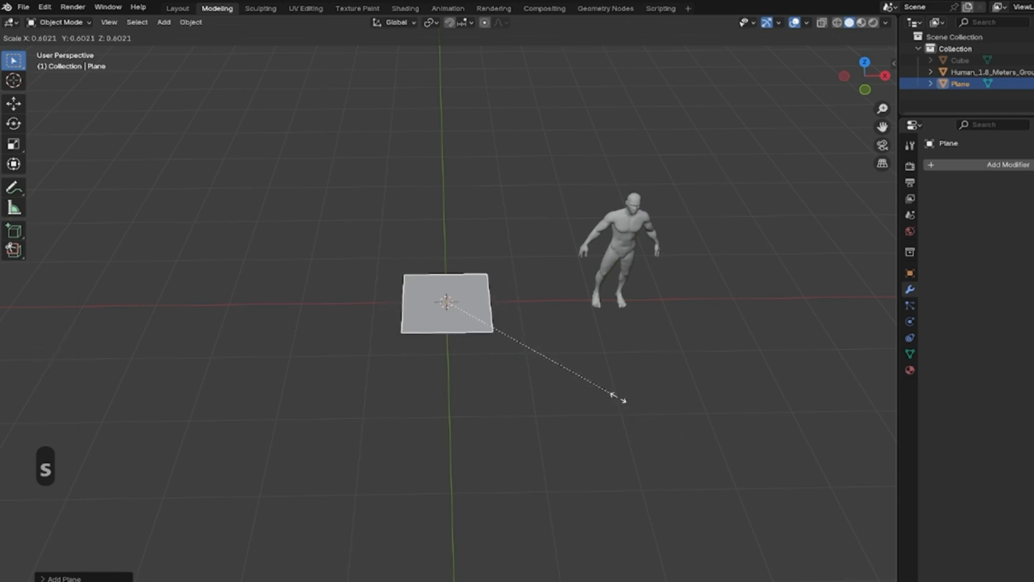
left_click(608, 393)
Enter Edit Mode on the plane.
middle_click_drag(422, 199, 492, 355)
scroll(491, 353, "up", 4)
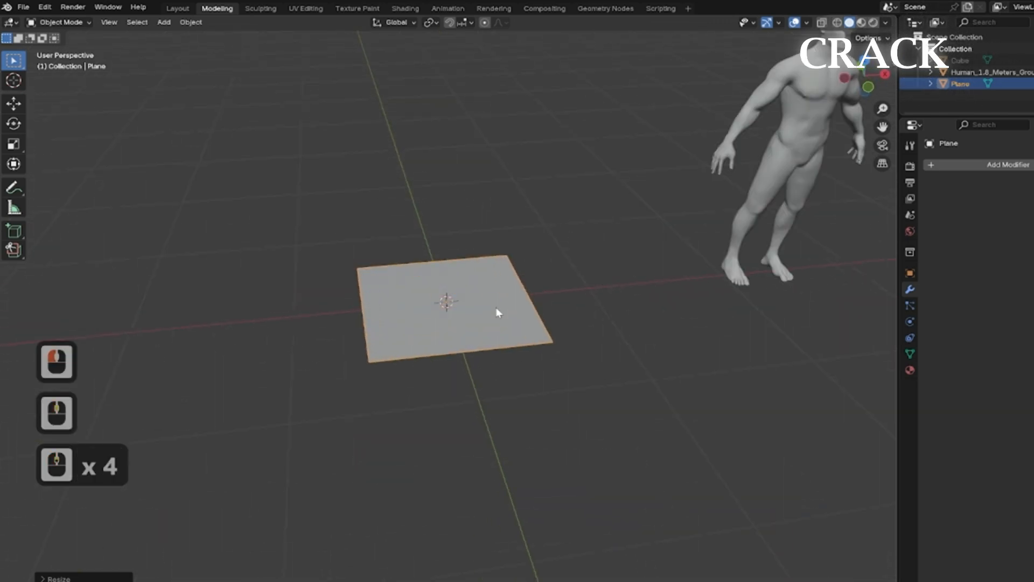
key("F9")
key("F9")
scroll(488, 329, "up", 2)
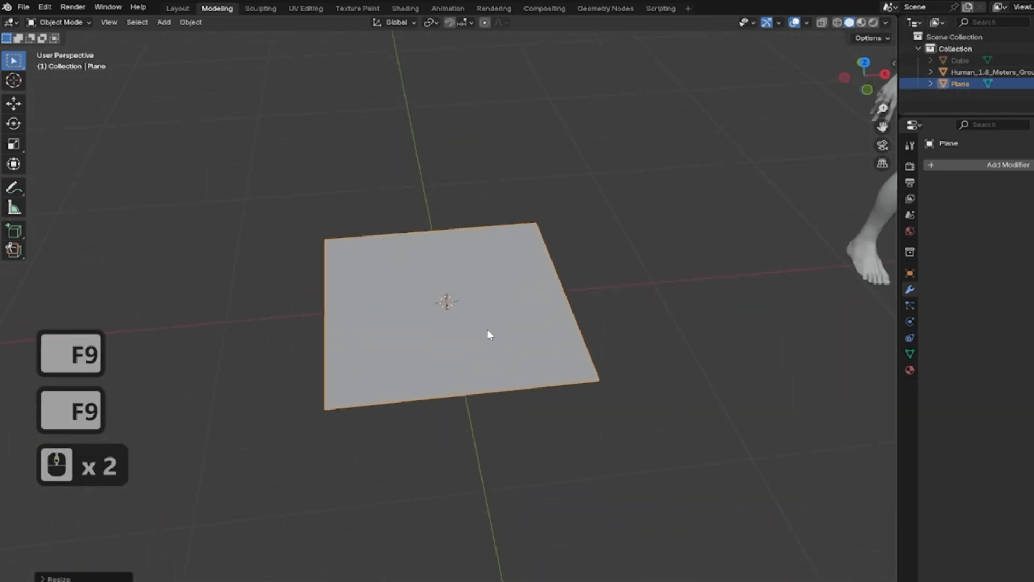
key("Tab")
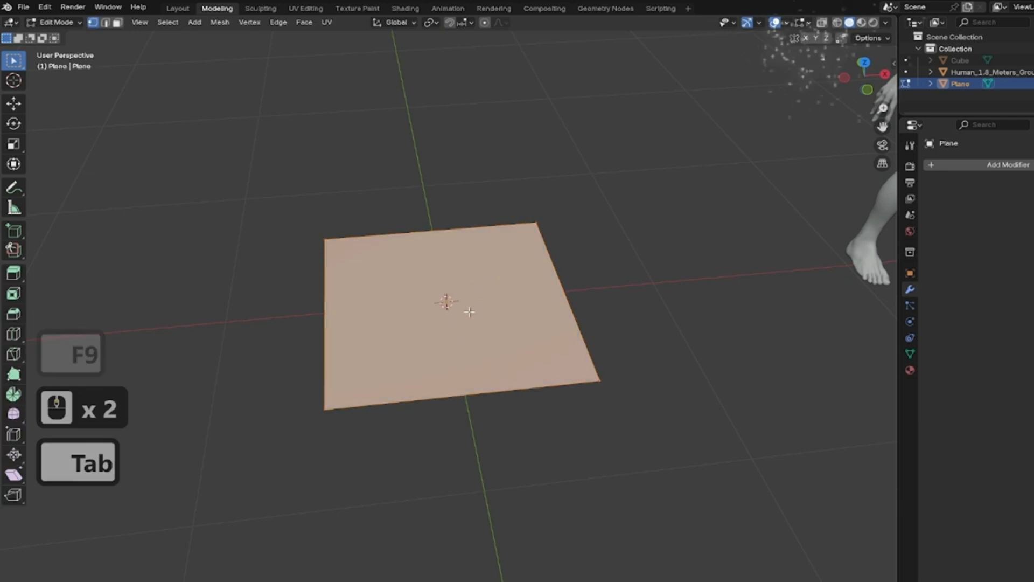
Add a loop cut through the plane's centre and bevel it with an offset of about 0.415 m.
key("ctrl+r")
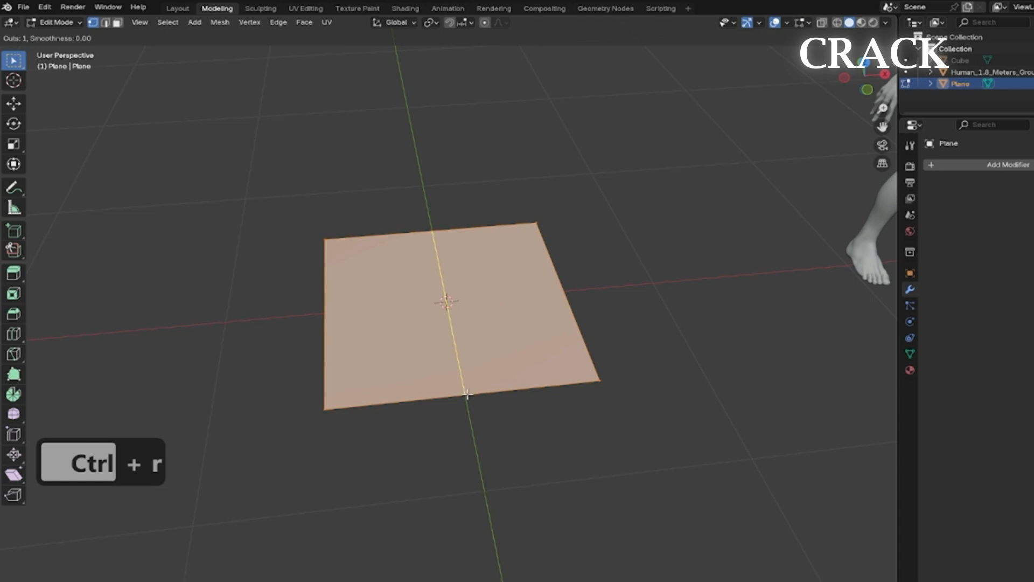
left_click(468, 397)
right_click(509, 340)
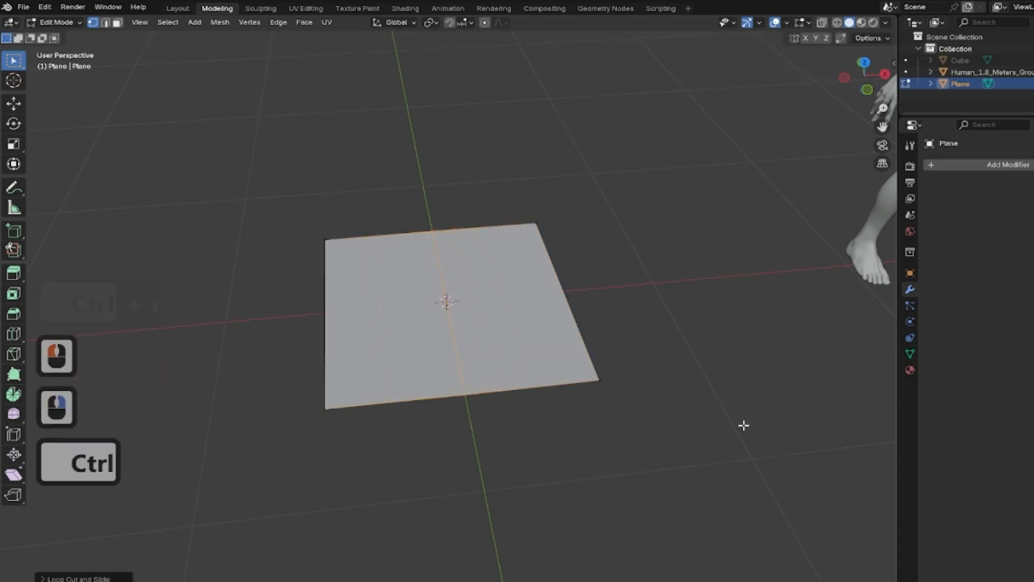
key("ctrl+b")
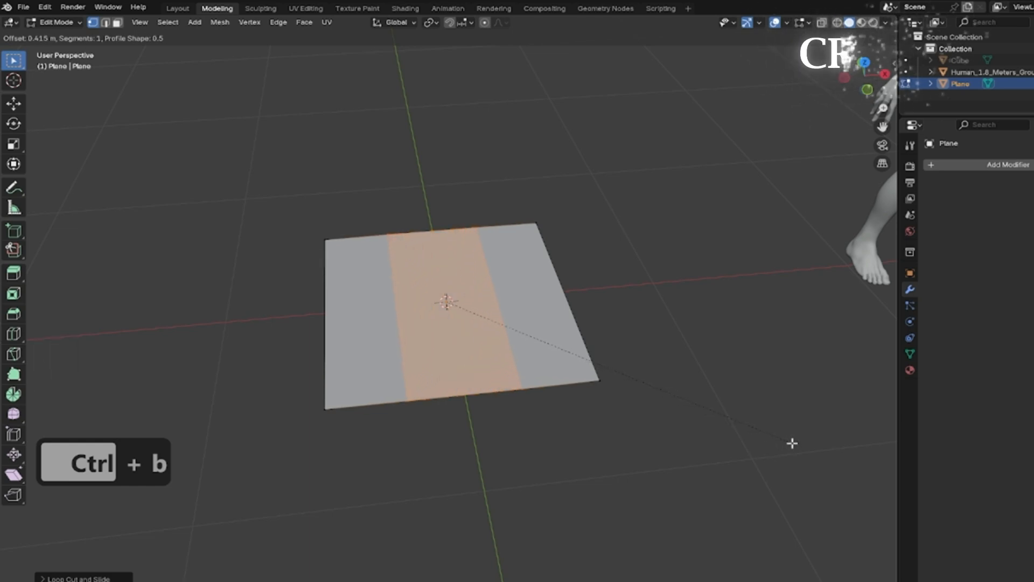
left_click(793, 442)
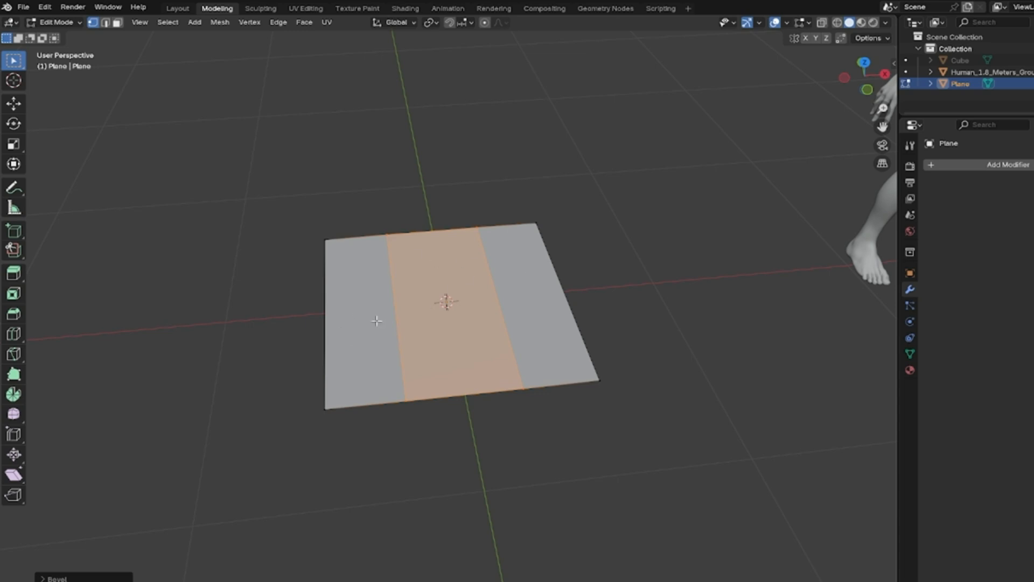
Add a perpendicular centre loop cut and bevel it with 2 segments and an offset of about 0.523 m.
key("ctrl+r")
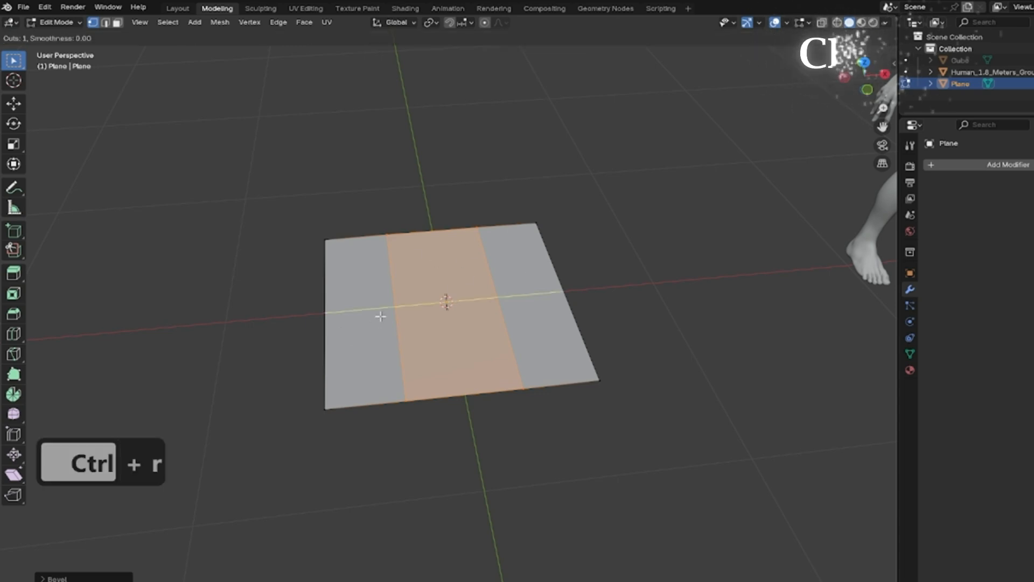
left_click(380, 316)
right_click(446, 302)
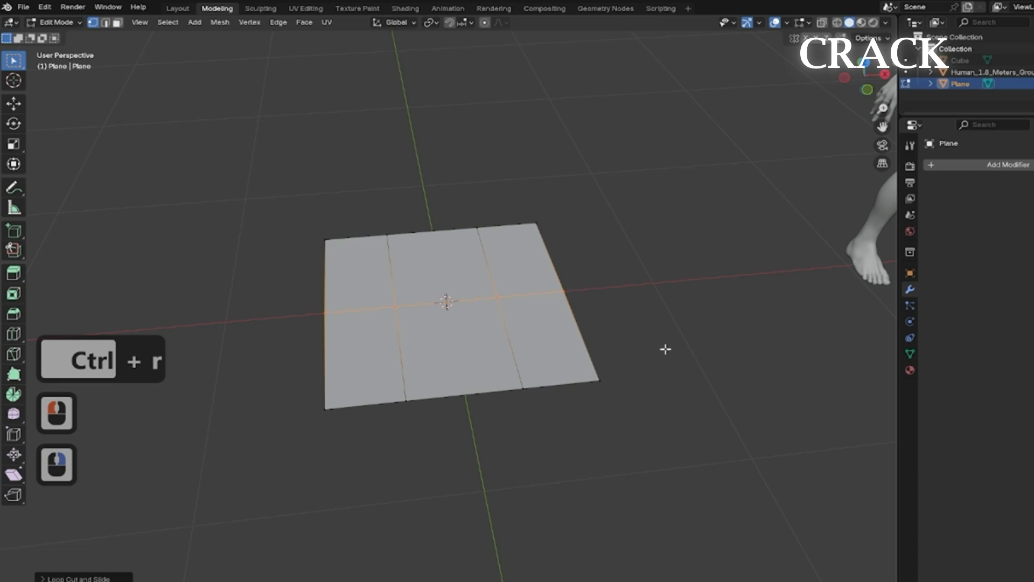
key("ctrl+b")
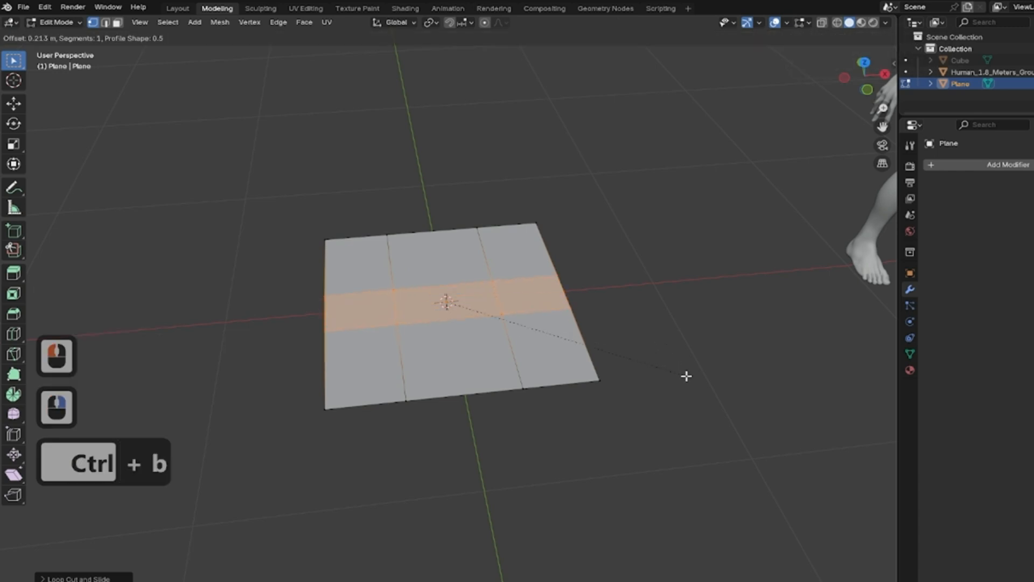
scroll(686, 376, "up", 1)
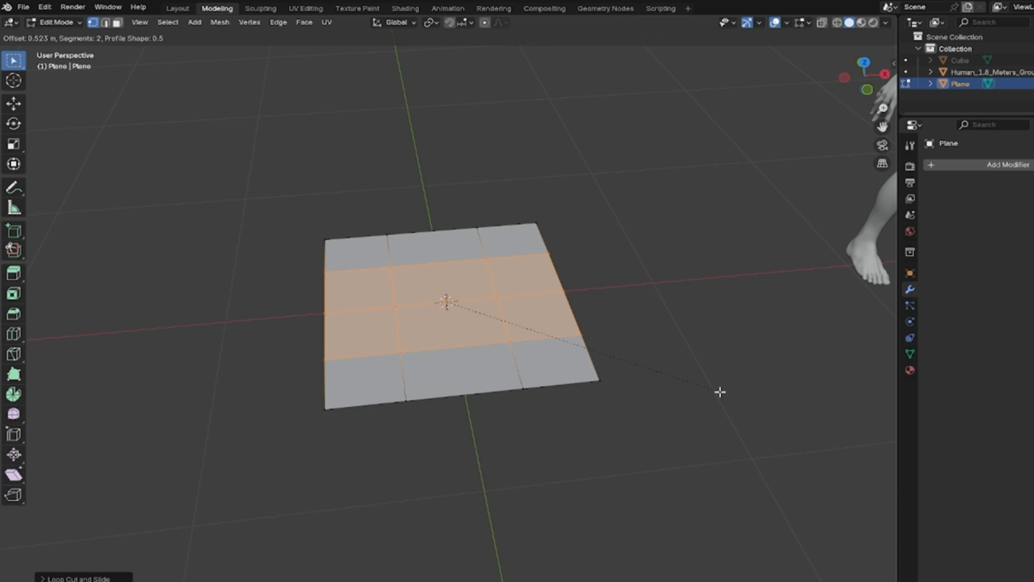
left_click(720, 392)
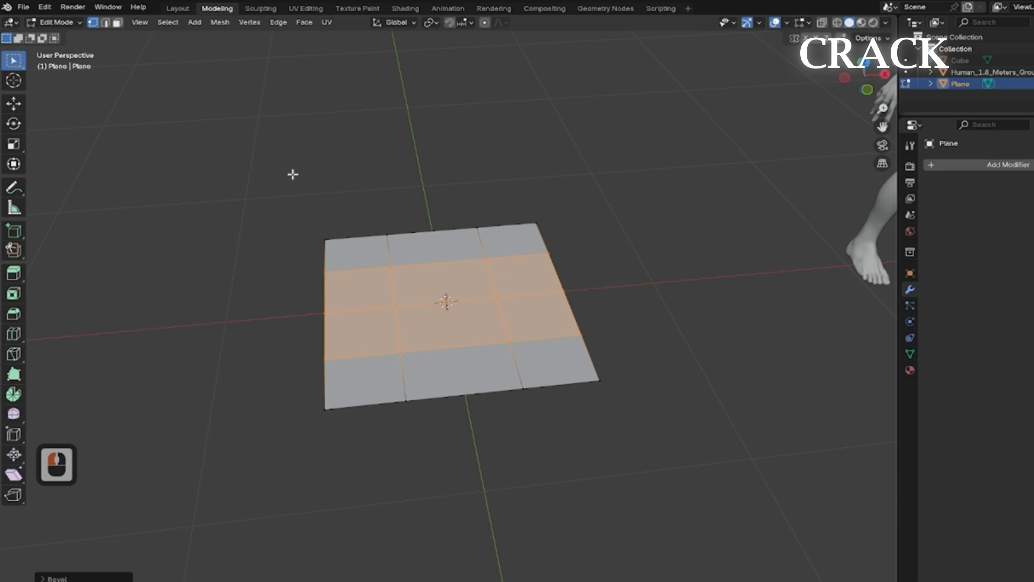
Select the whole mesh and inset its faces with a thickness of about 0.365 m.
middle_click_drag(506, 267, 506, 286)
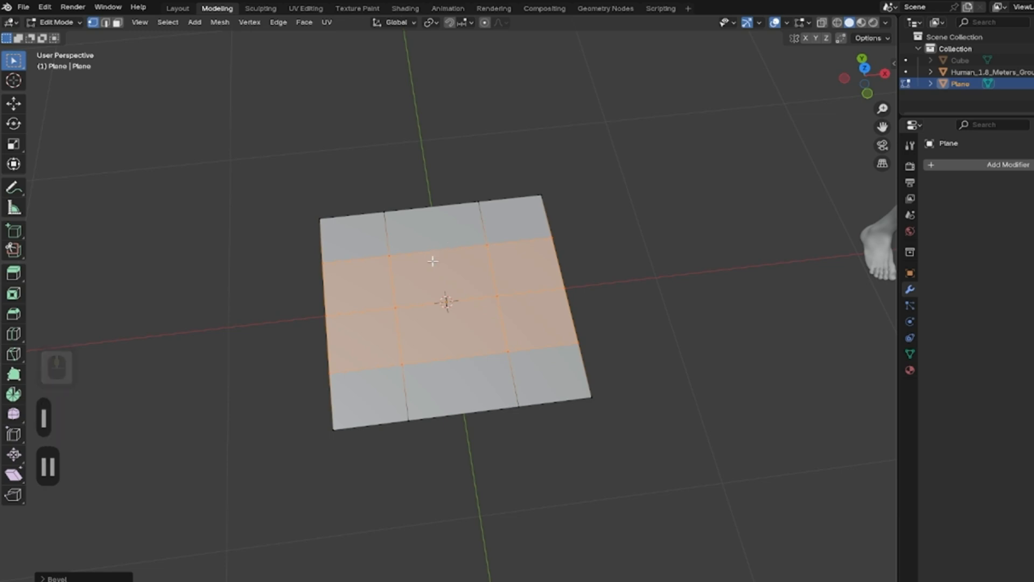
key("l")
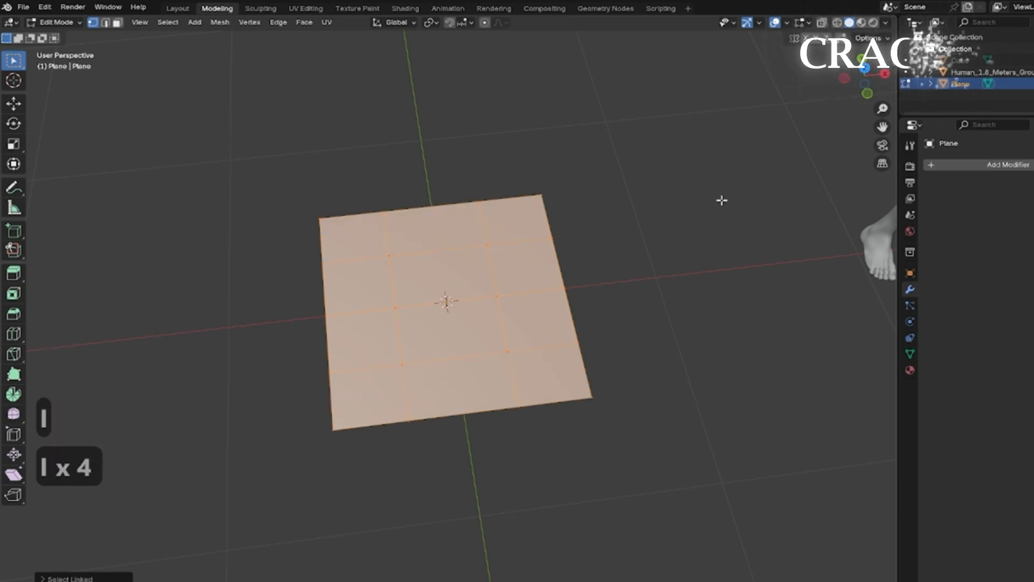
key("i")
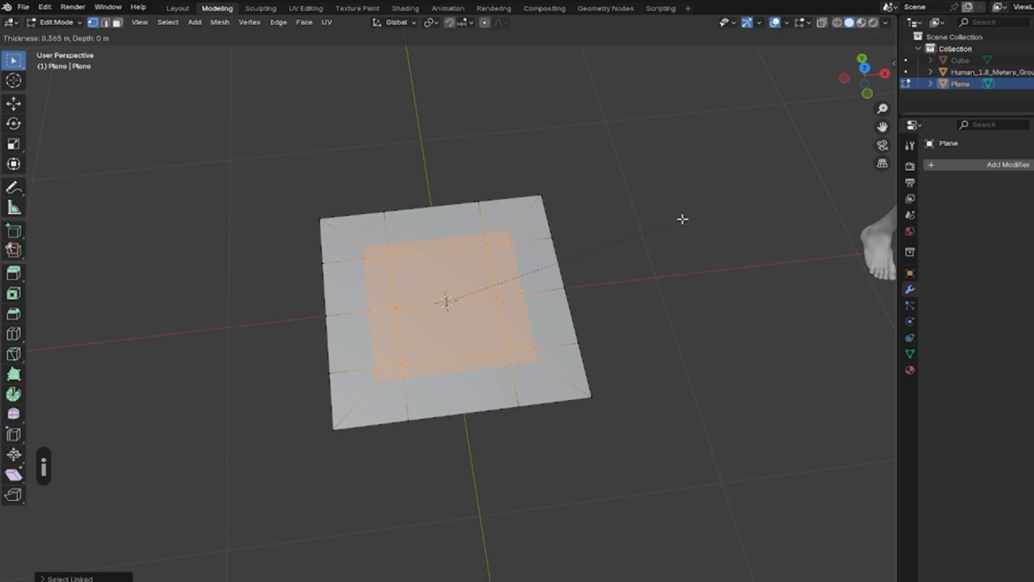
left_click(682, 220)
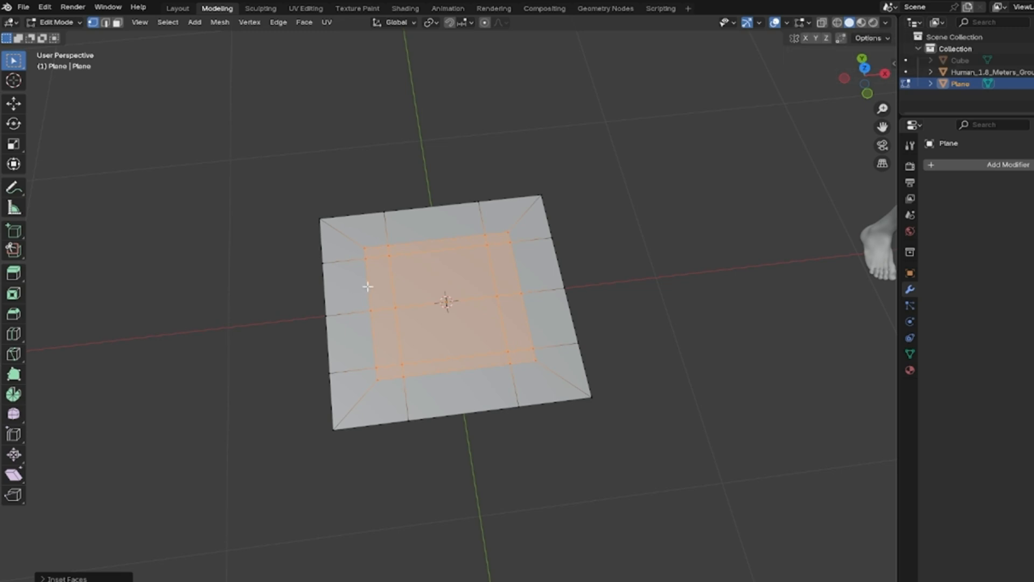
Delete the inner inset faces to open a square hole, and switch to face select mode.
key("Delete")
left_click(340, 315)
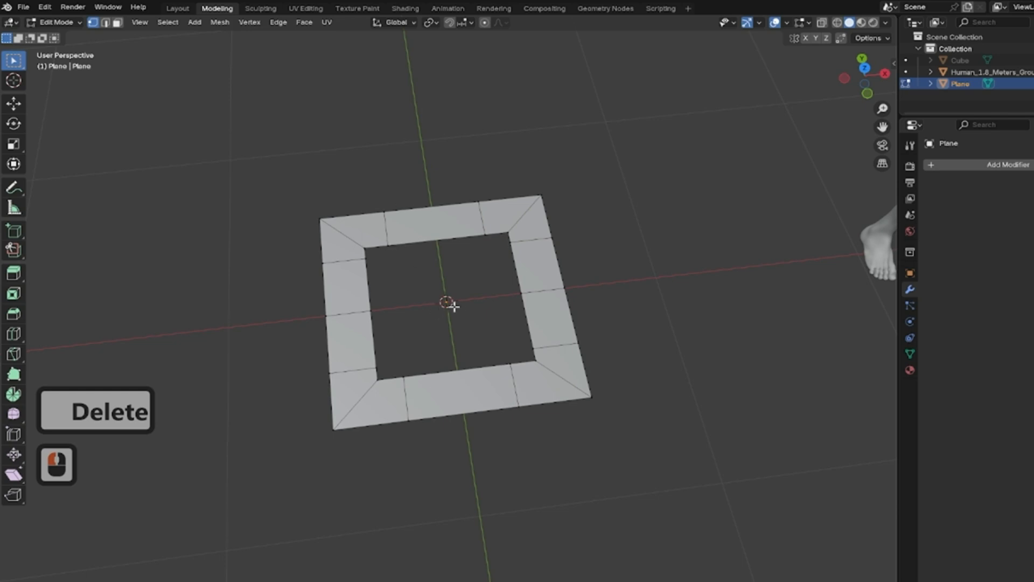
left_click(106, 22)
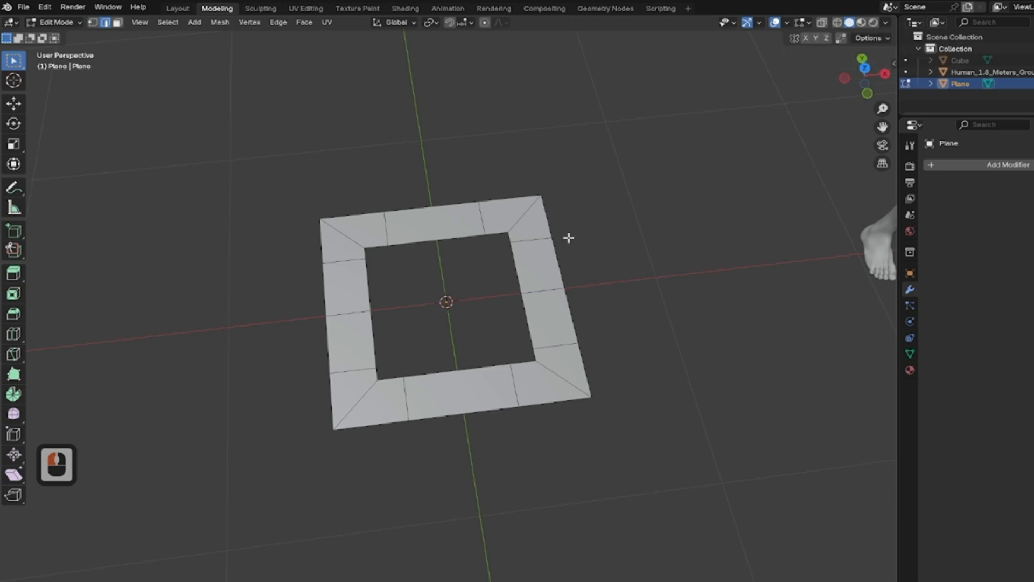
left_click(117, 22)
Select alternating faces around the square frame and split them from the mesh.
left_click(434, 228)
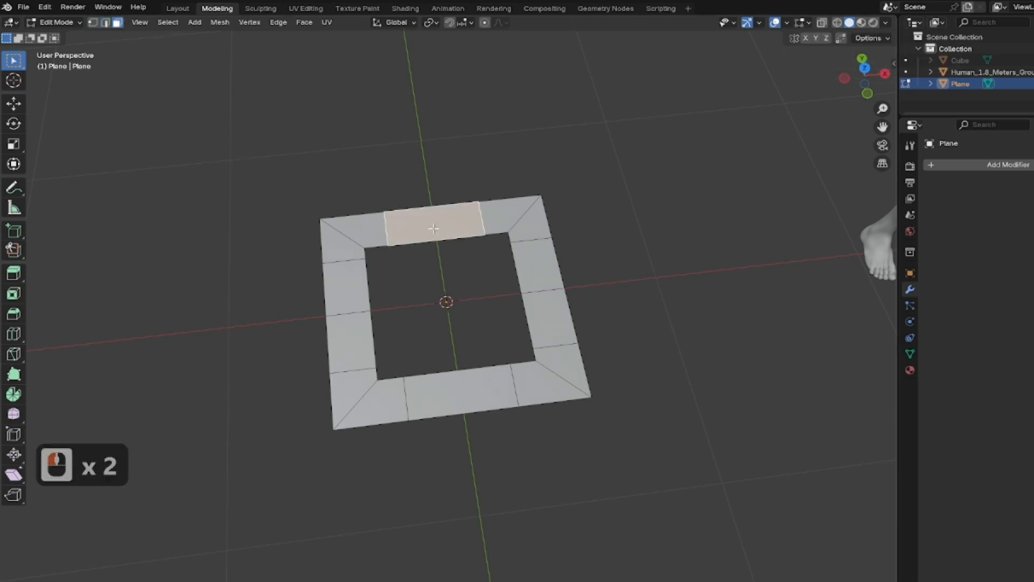
left_click(548, 274, "shift")
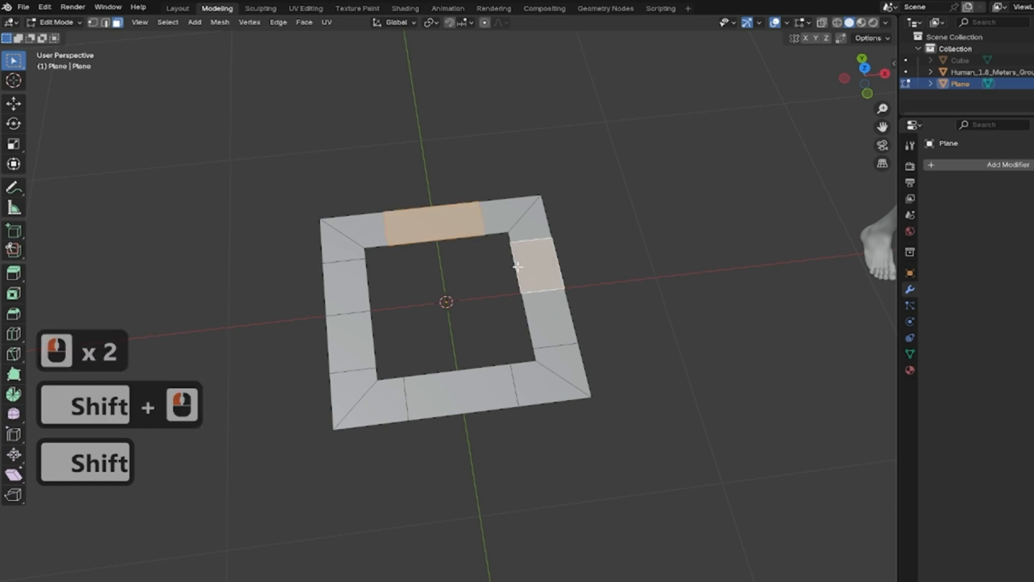
left_click(346, 287, "shift")
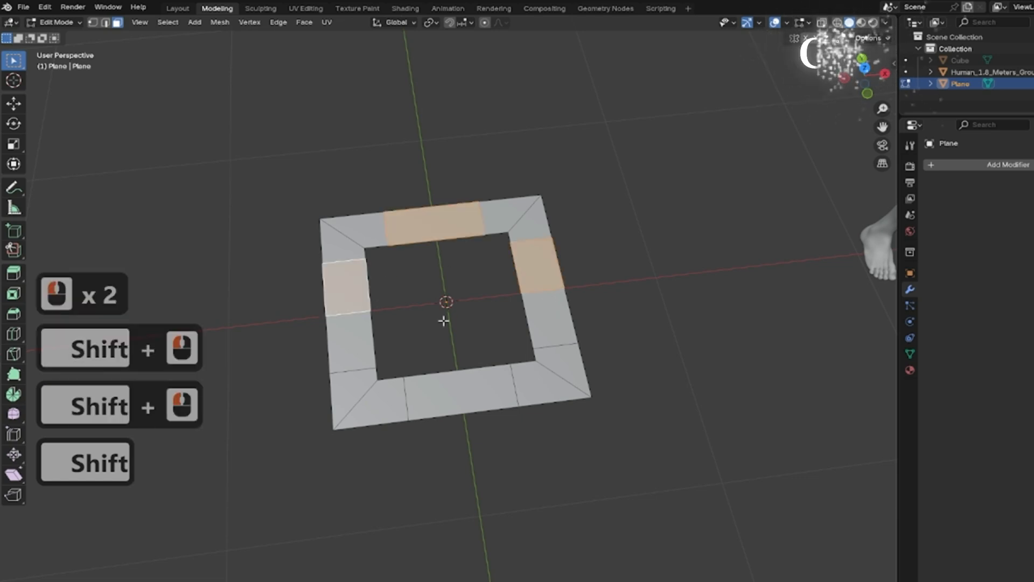
left_click(353, 383, "shift")
left_click(380, 403, "shift")
left_click(577, 360, "shift")
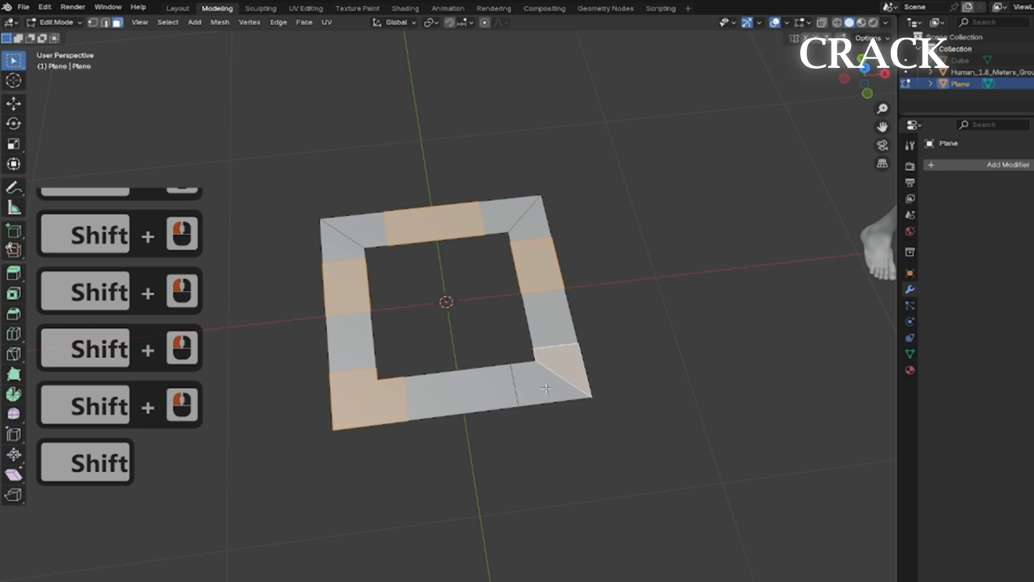
left_click(555, 387, "shift")
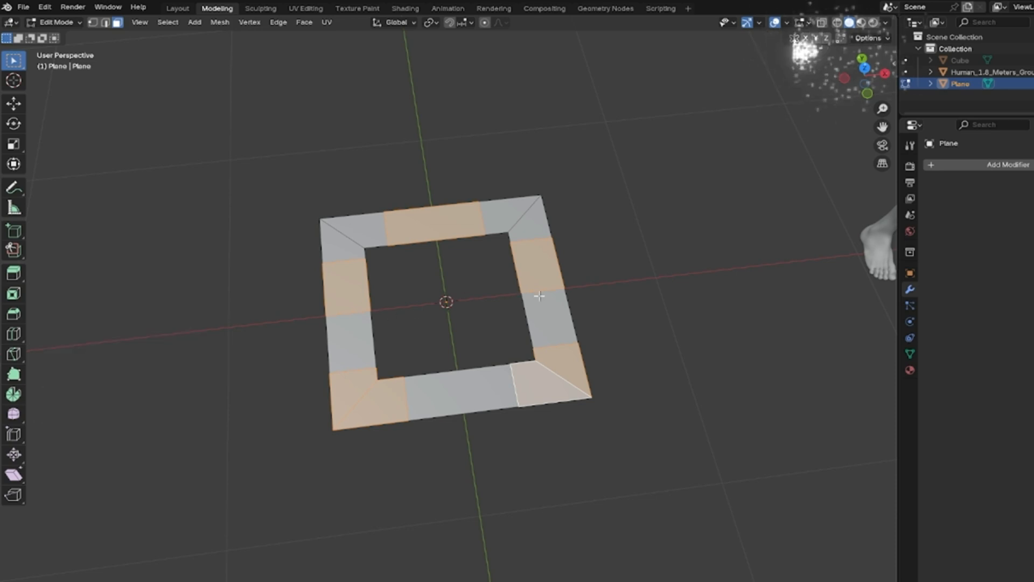
key("y")
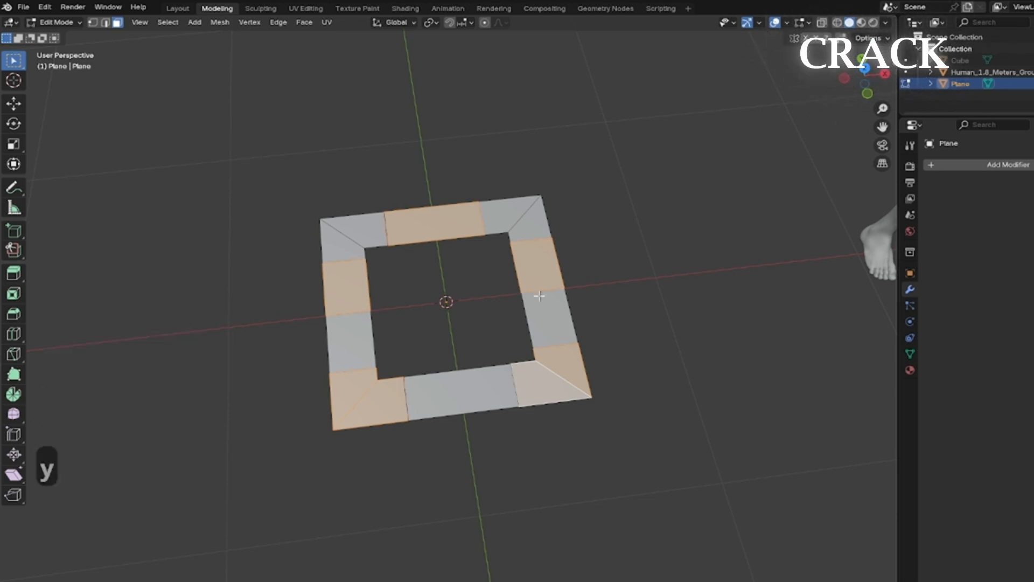
Select all faces and extrude the frame upward about 0.16 m.
key("a")
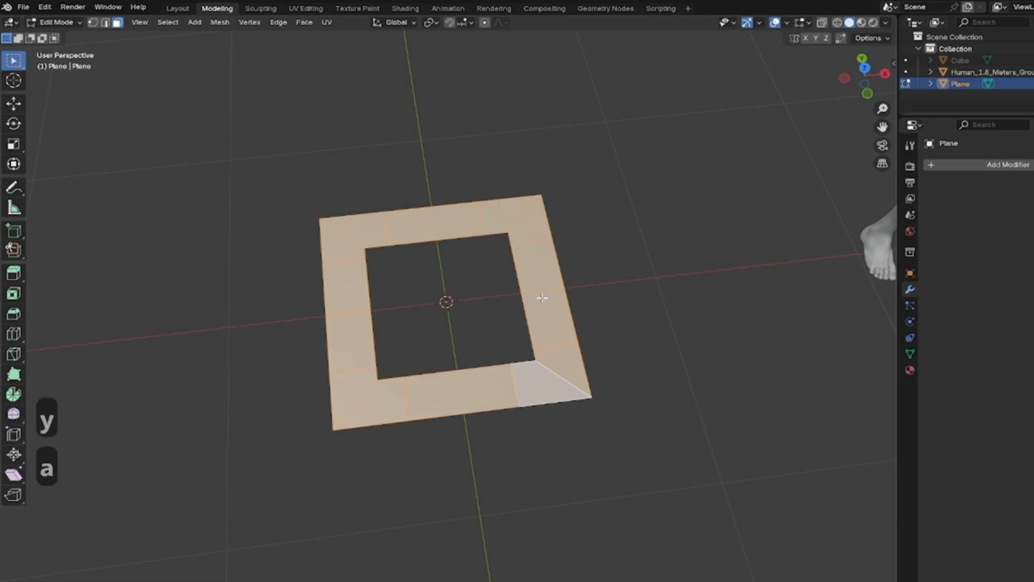
middle_click_drag(584, 309, 588, 380)
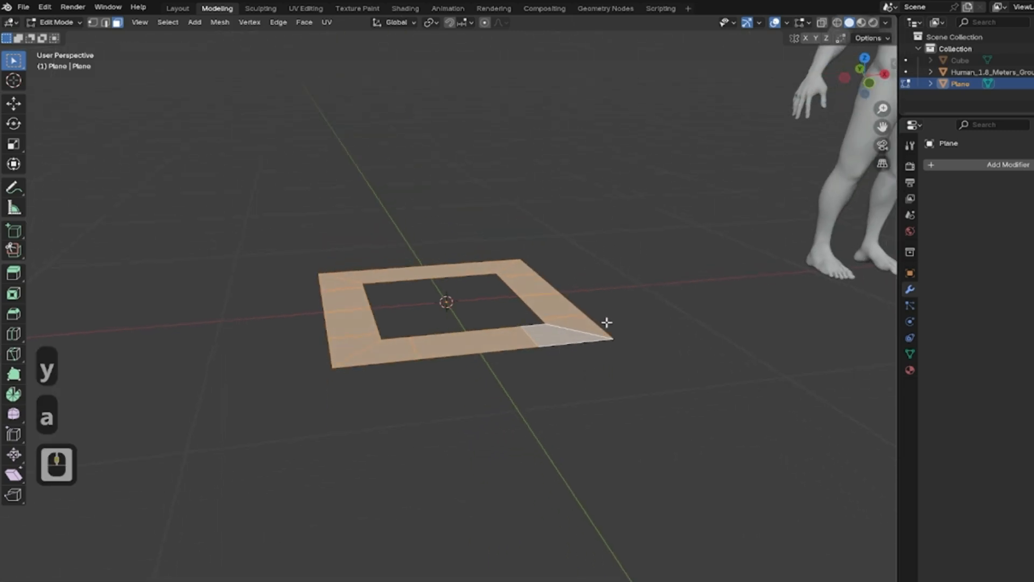
key("e")
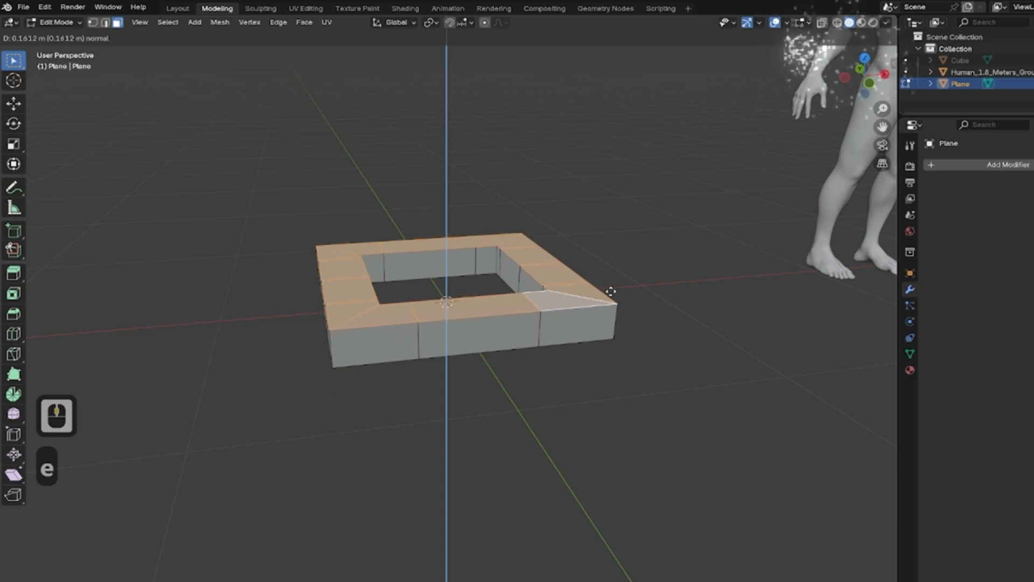
left_click(610, 292)
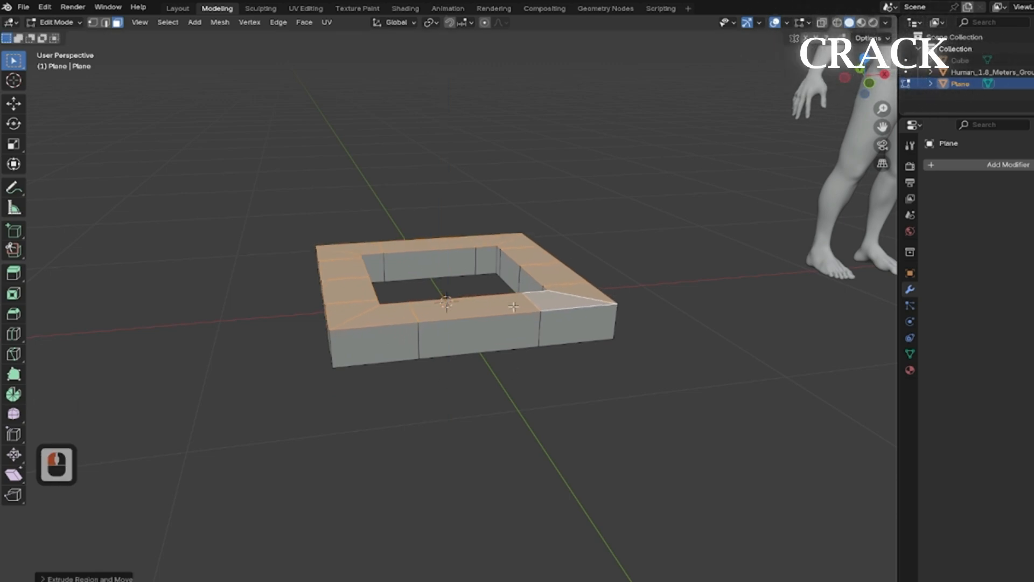
Leave Edit Mode and apply all transforms to the frame object.
key("Tab")
middle_click_drag(623, 264, 487, 186)
middle_click_drag(528, 338, 585, 339)
middle_click_drag(514, 334, 589, 284)
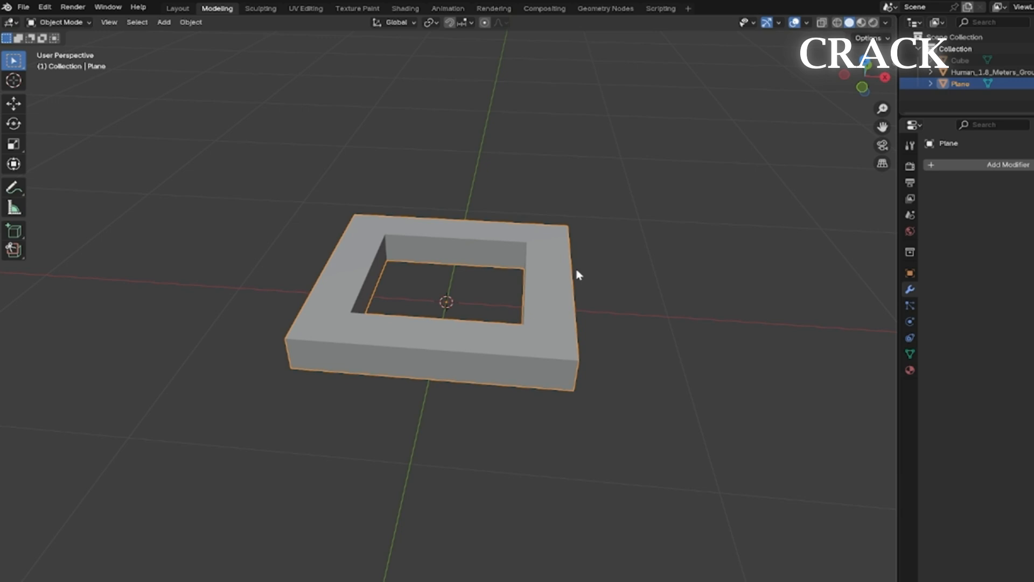
key("ctrl+a")
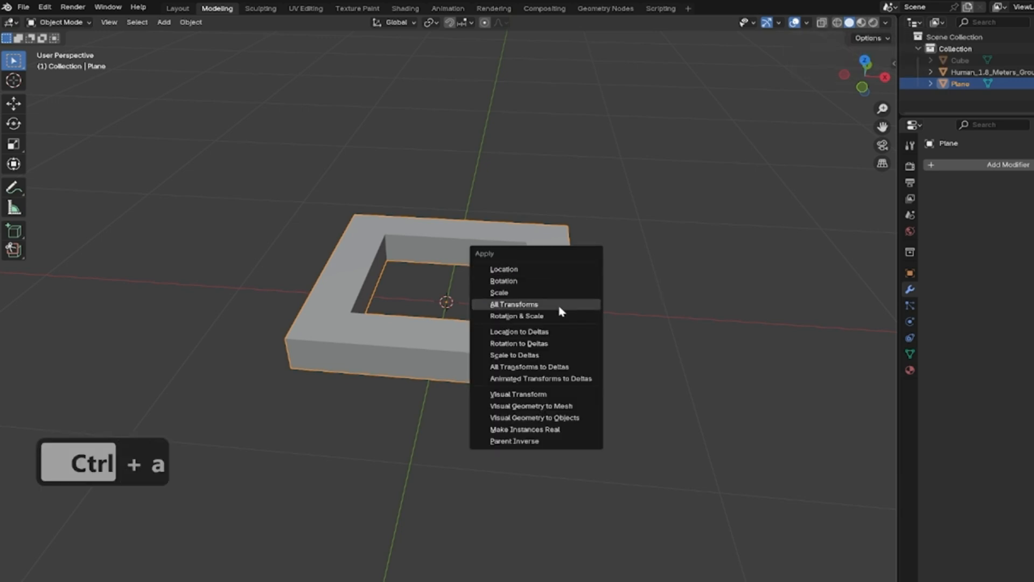
left_click(560, 305)
Set the frame's origin to its geometry and apply Shade Auto Smooth to it.
right_click(573, 265)
mouse_move(573, 264)
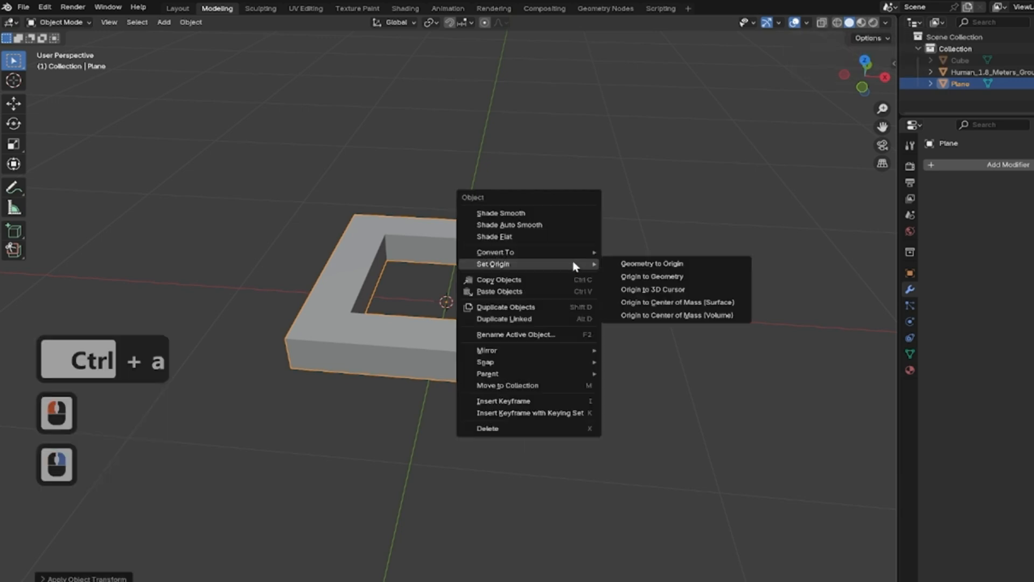
left_click(670, 280)
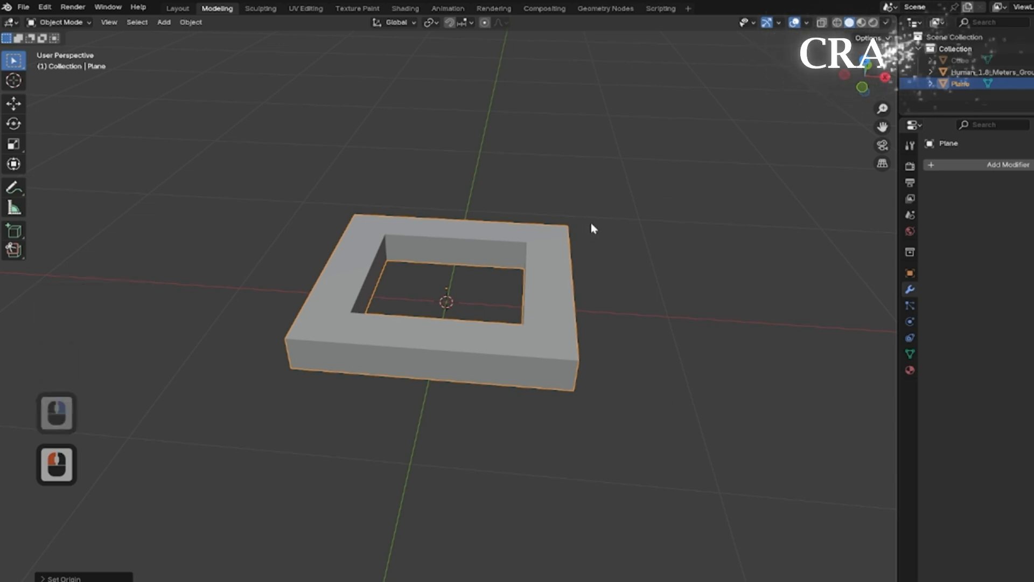
key("F9")
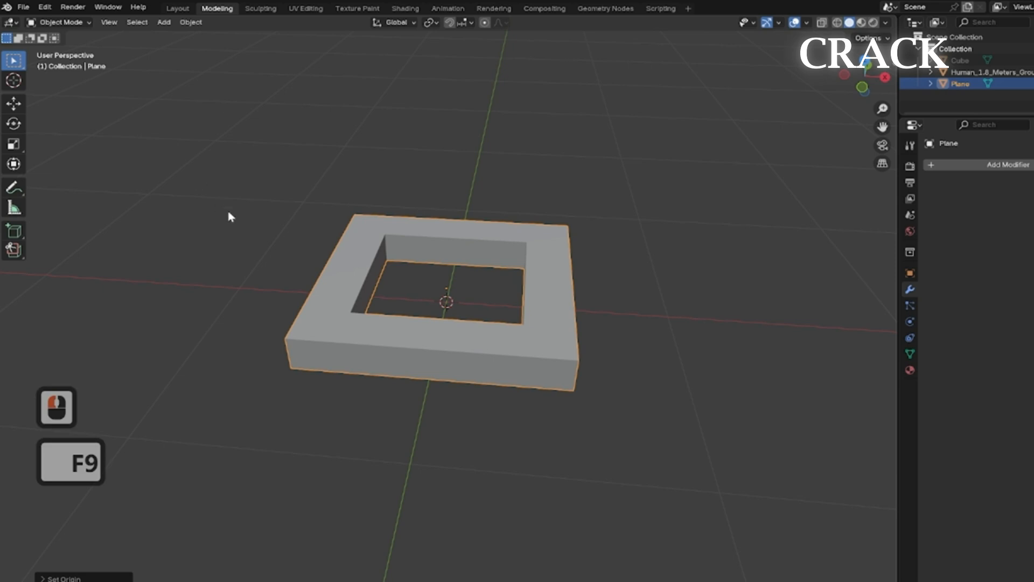
right_click(539, 180)
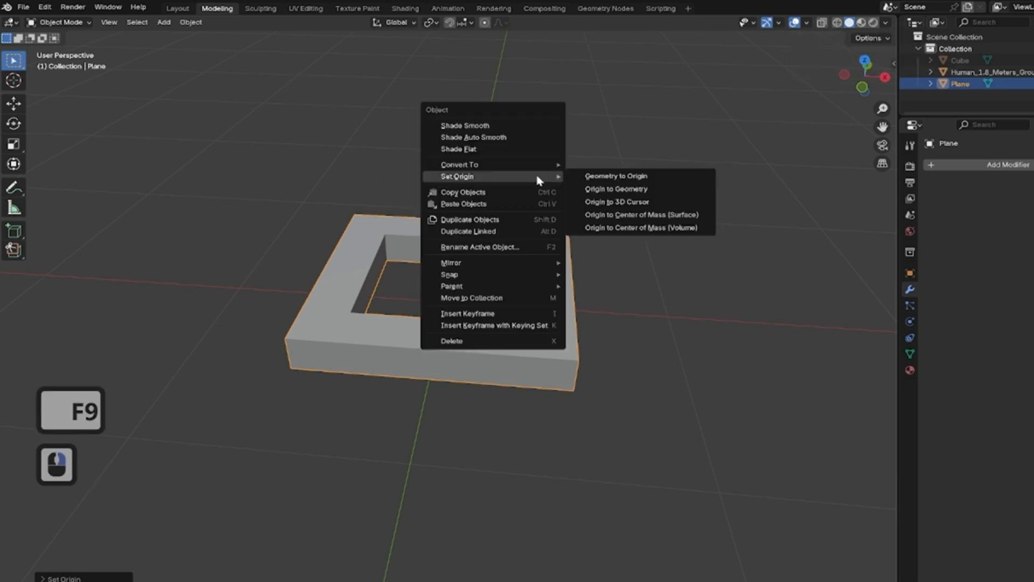
left_click(473, 137)
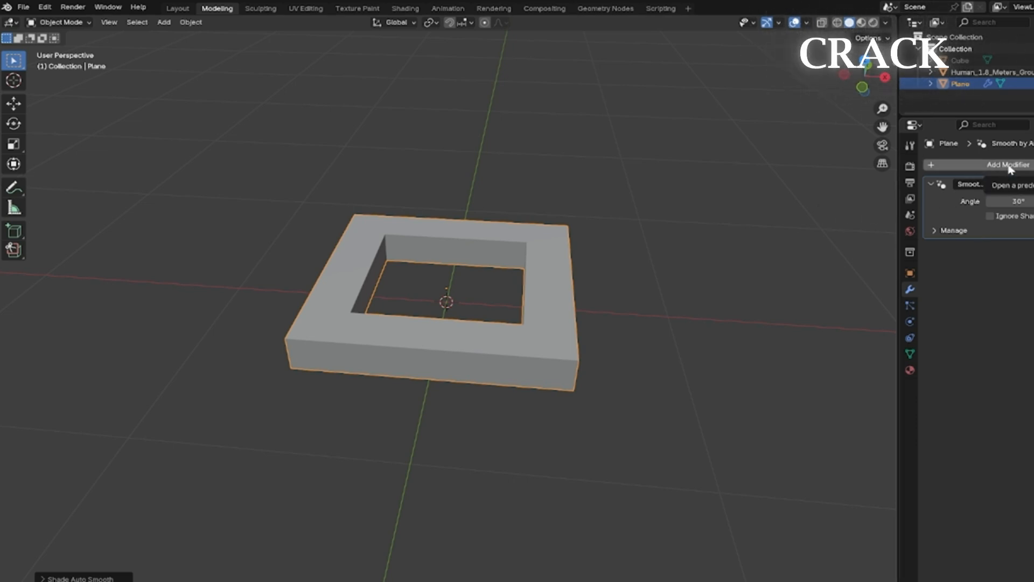
Add a Multiresolution modifier to the frame.
scroll(1032, 184, "down", 9)
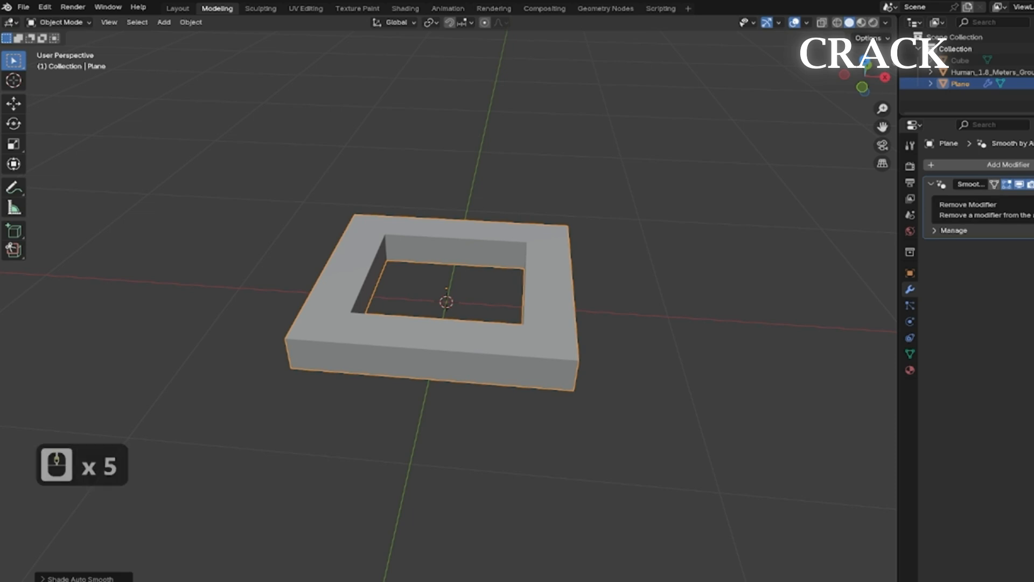
left_click(1006, 165)
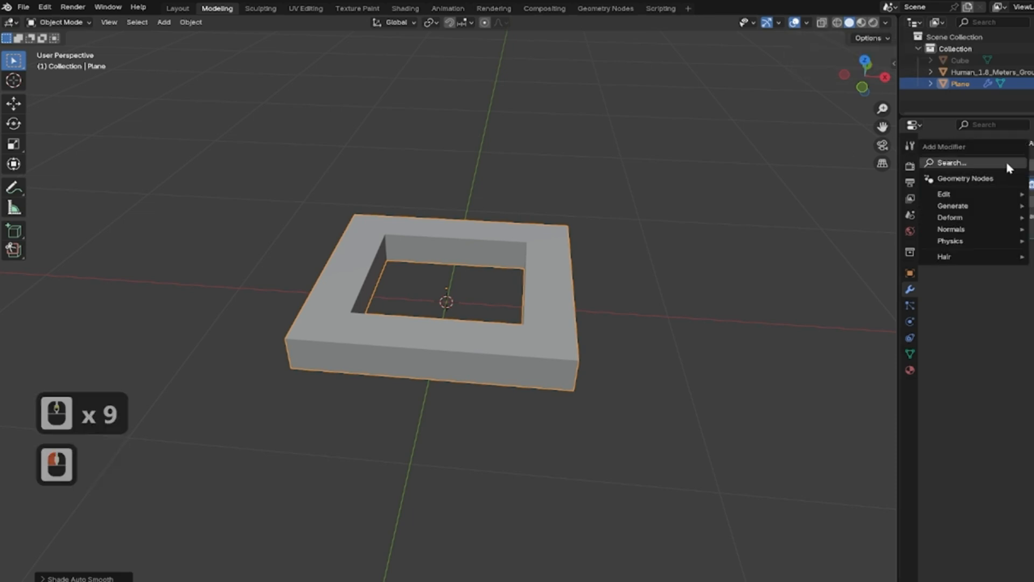
left_click(958, 208)
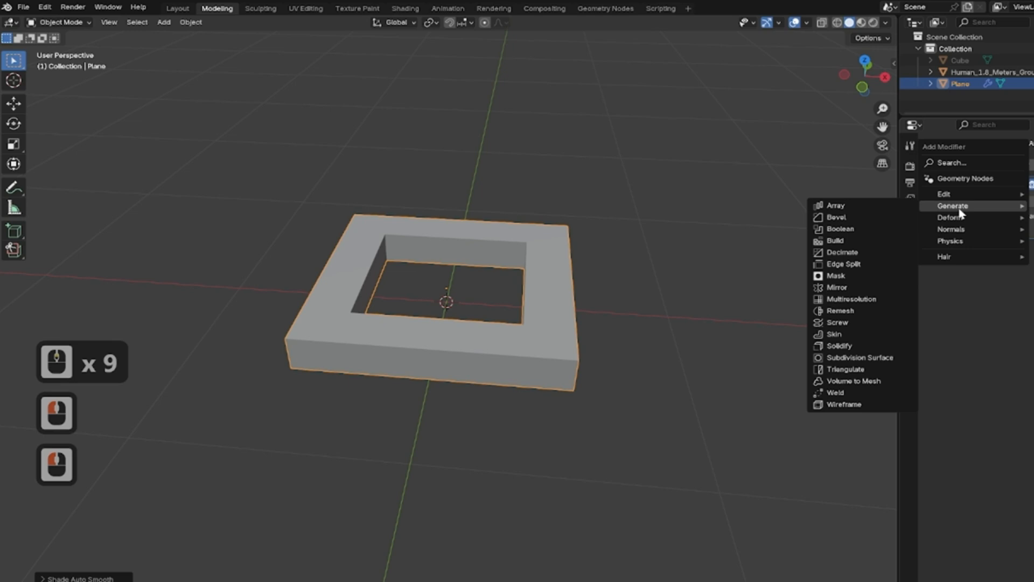
left_click(857, 300)
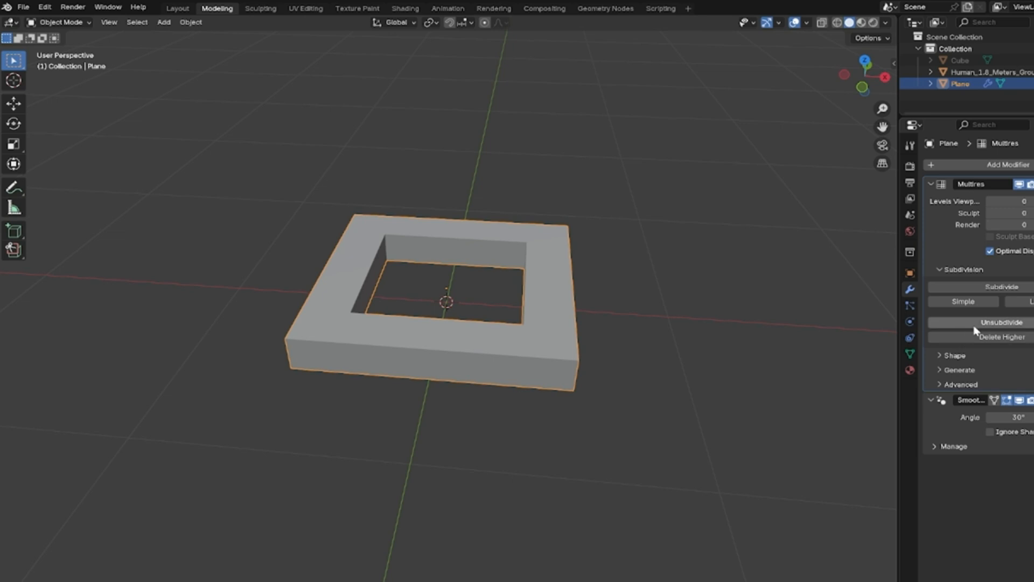
left_click(1013, 290)
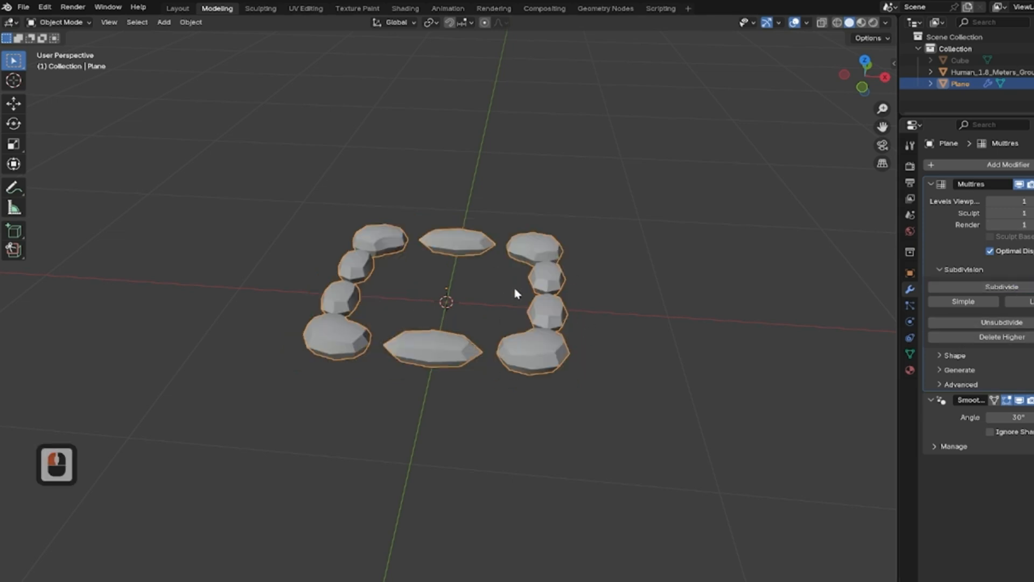
left_click(991, 201)
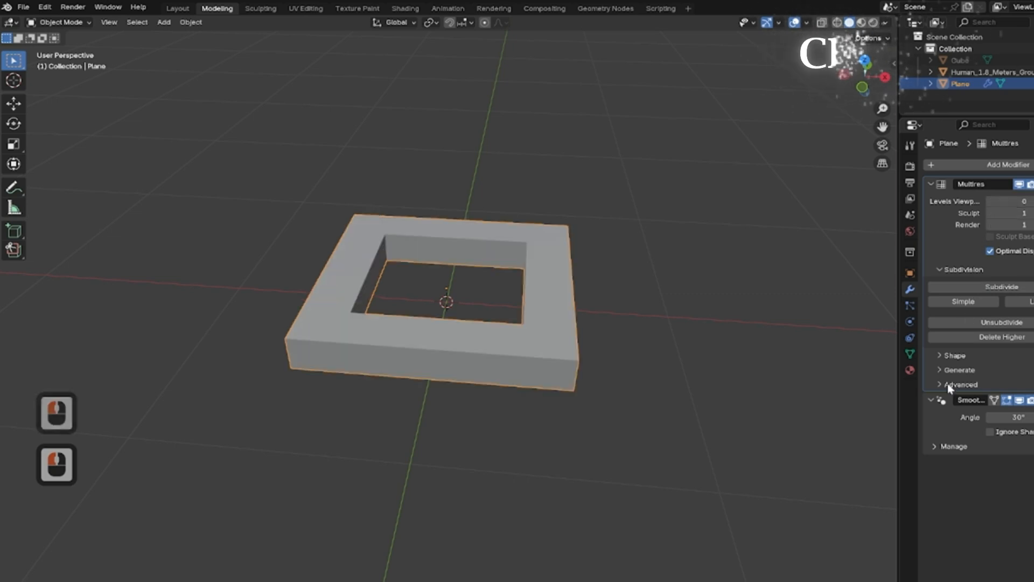
left_click(997, 337)
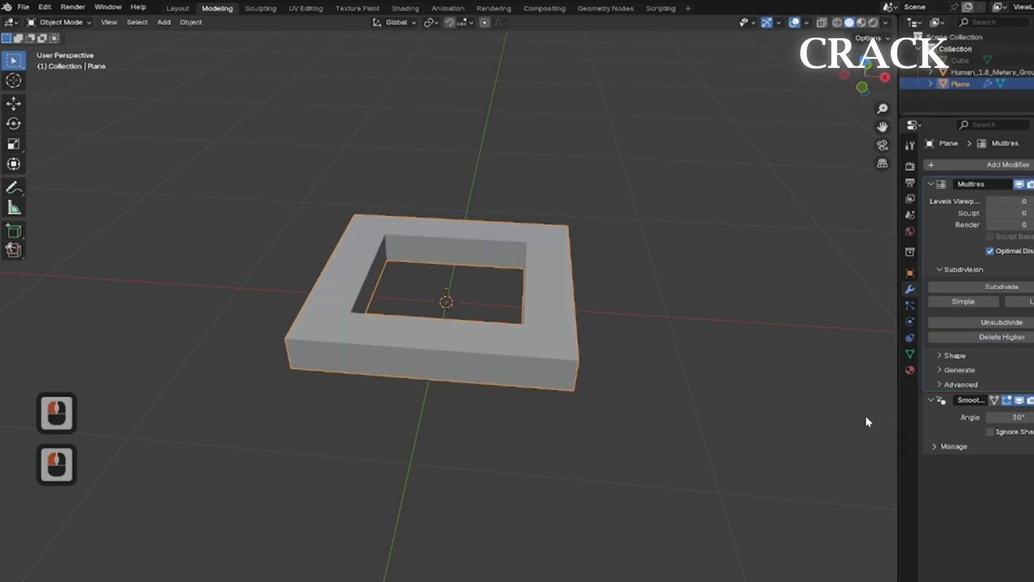
Apply two Simple subdivisions in the Multiresolution modifier.
left_click(964, 301)
left_click(971, 303)
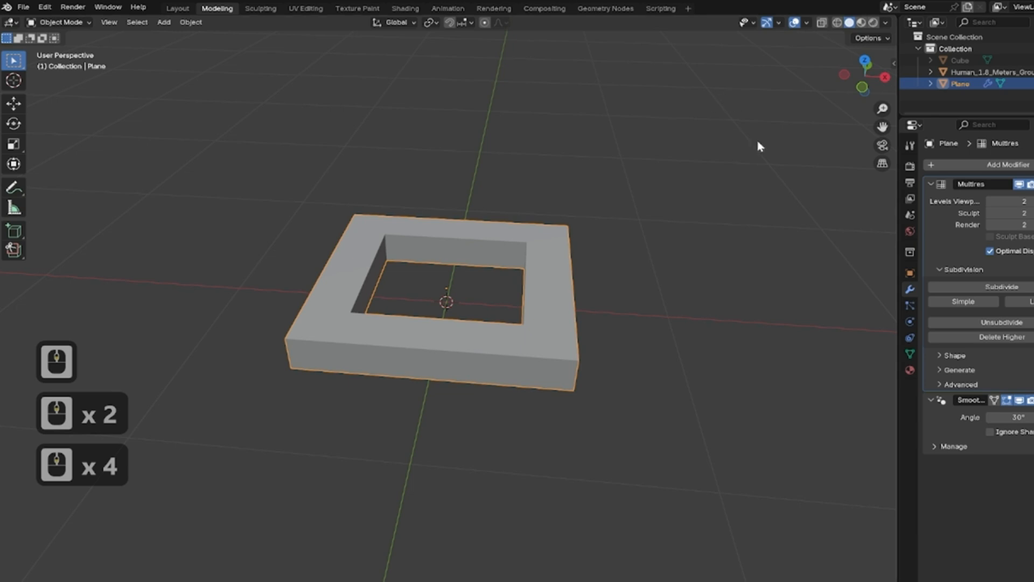
Add a Bevel modifier to the frame and set its amount to 0.4 m.
left_click(948, 164)
mouse_move(947, 166)
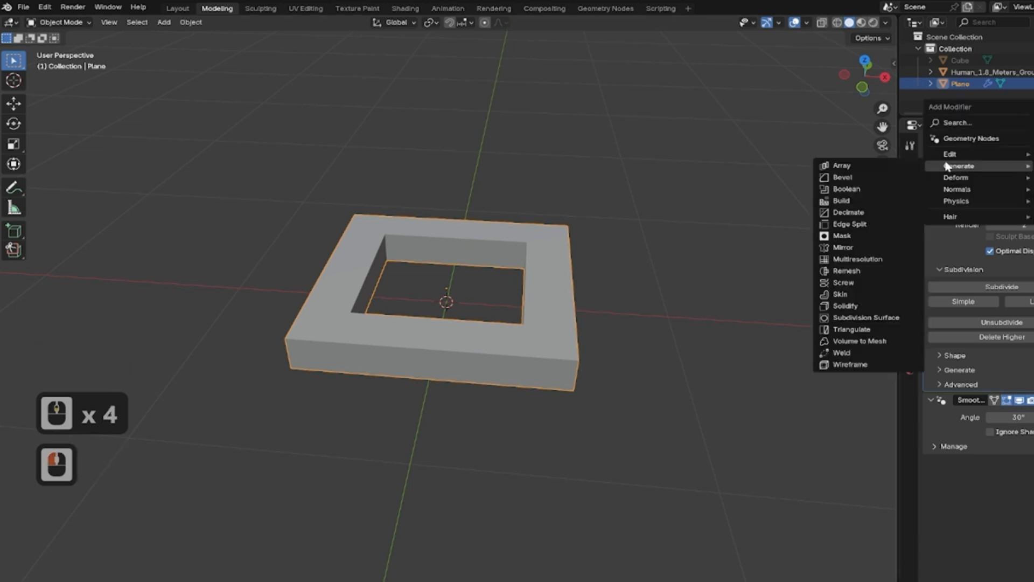
left_click(844, 177)
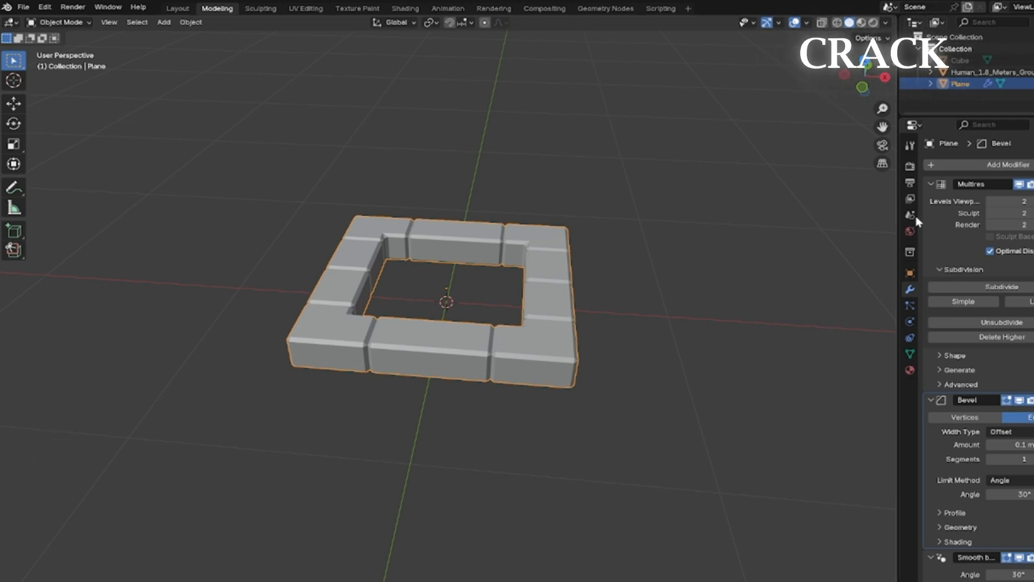
scroll(954, 280, "down", 4)
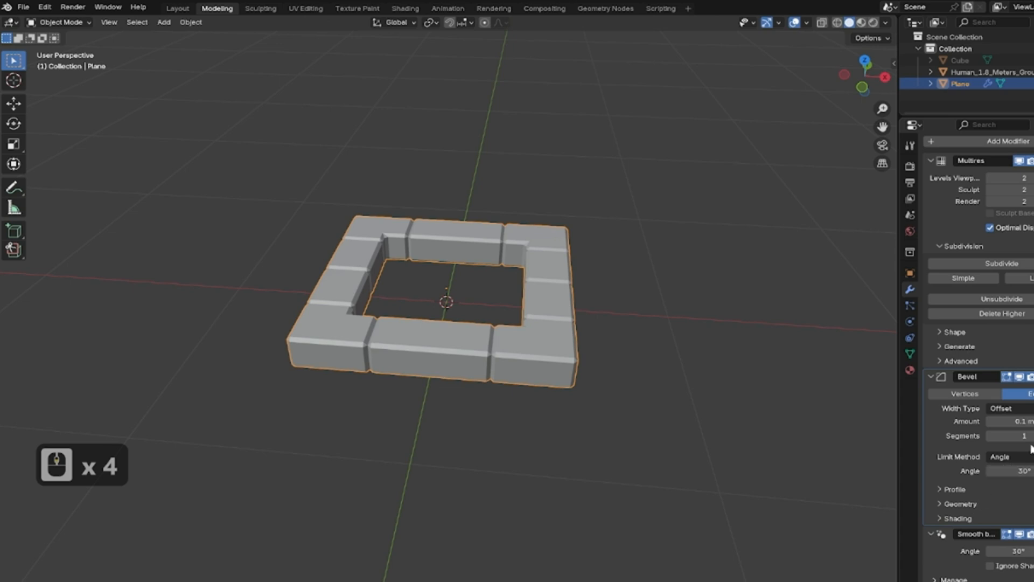
mouse_move(1023, 421)
left_mouse_down()
mouse_move(997, 421)
mouse_move(1007, 421)
left_mouse_up()
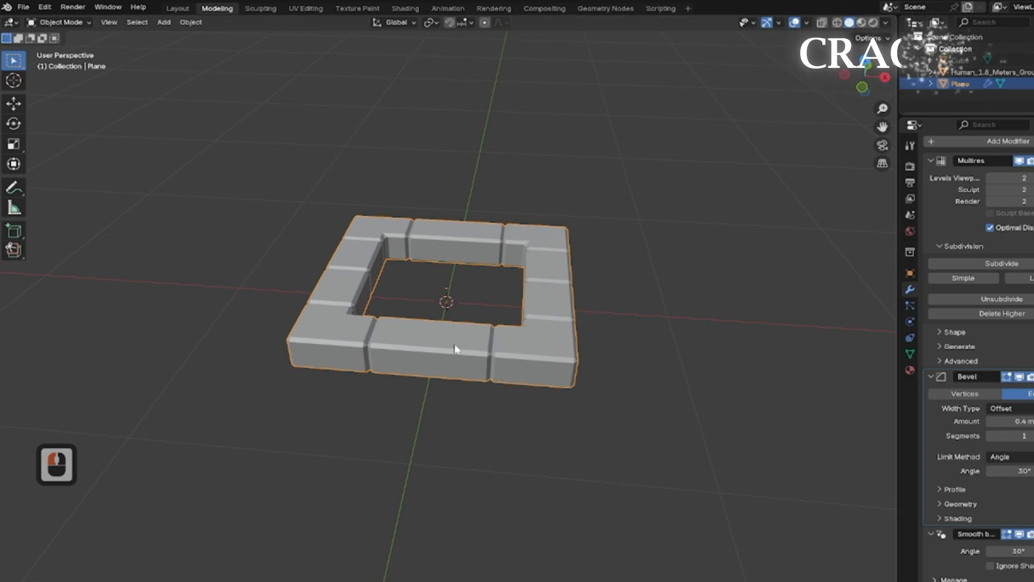
Toggle the bevel's Clamp Overlap option off and back on while reducing the bevel amount to 0.02 m.
left_click(959, 505)
scroll(970, 504, "down", 2)
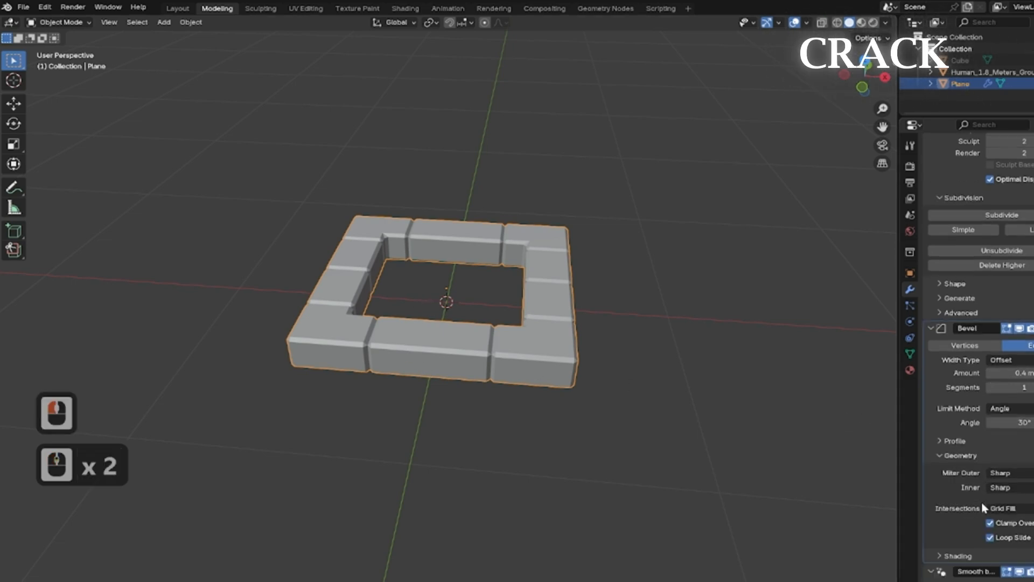
left_click(990, 522)
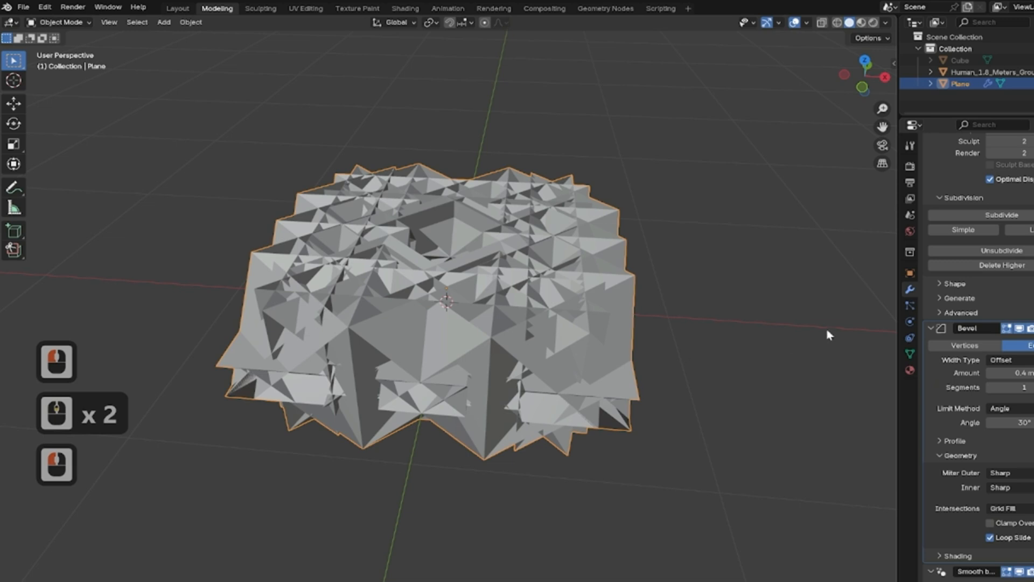
left_click_drag(1025, 373, 982, 373)
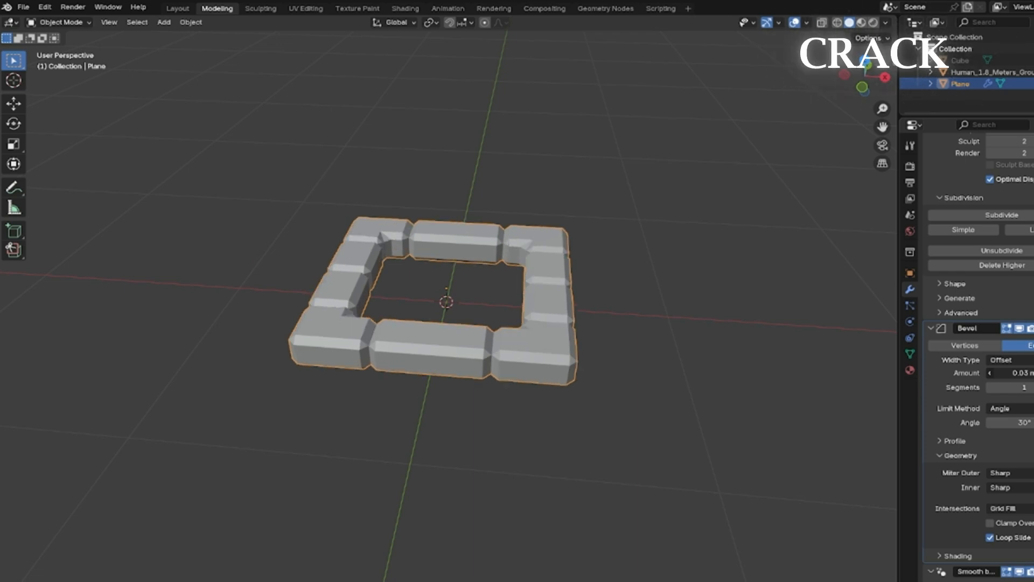
left_click_drag(982, 373, 981, 373)
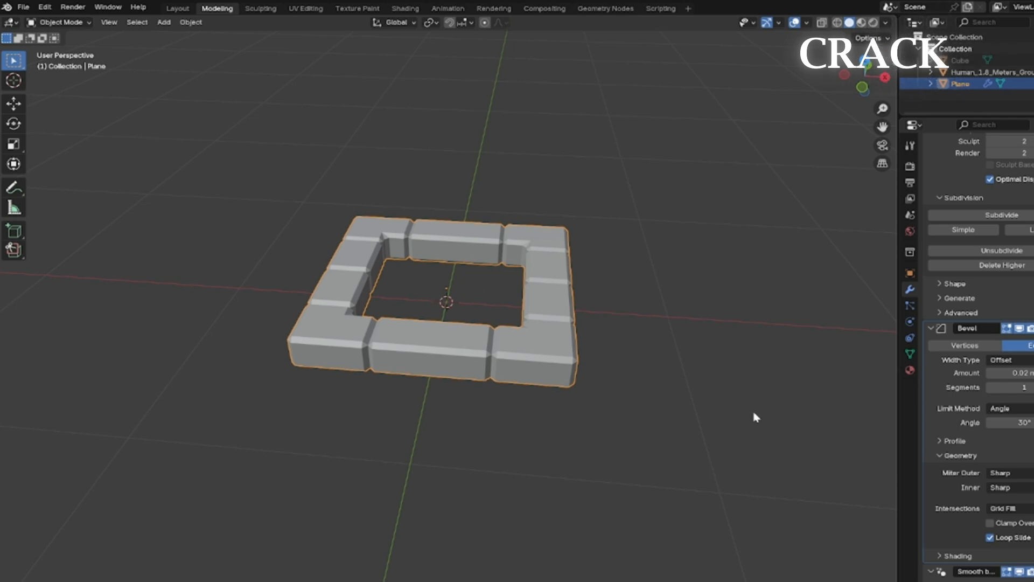
left_click(992, 523)
Set the bevel modifier's amount to 0.005 m.
left_click(490, 267)
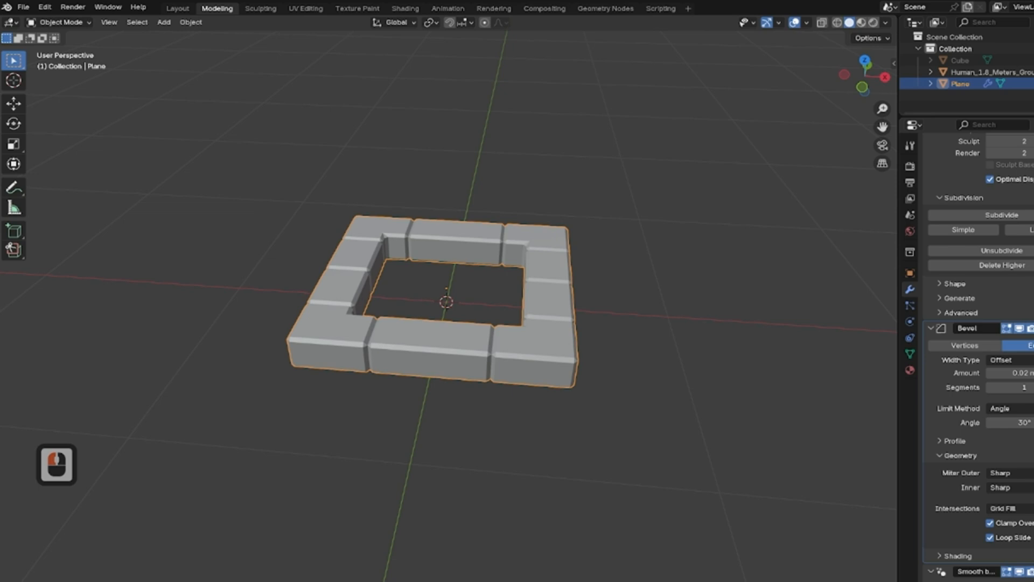
double_click(1008, 372)
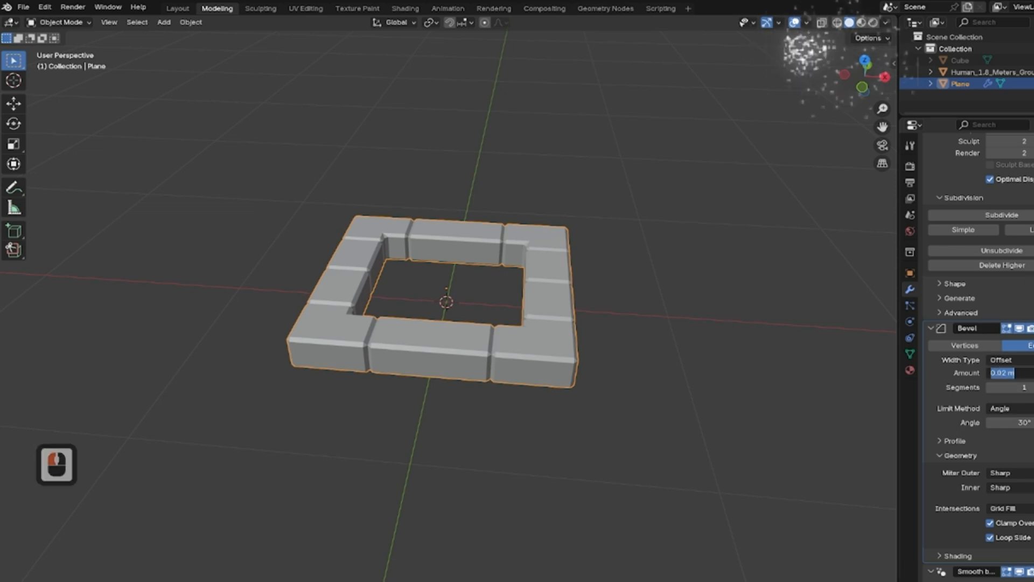
type("0.005")
key("Return")
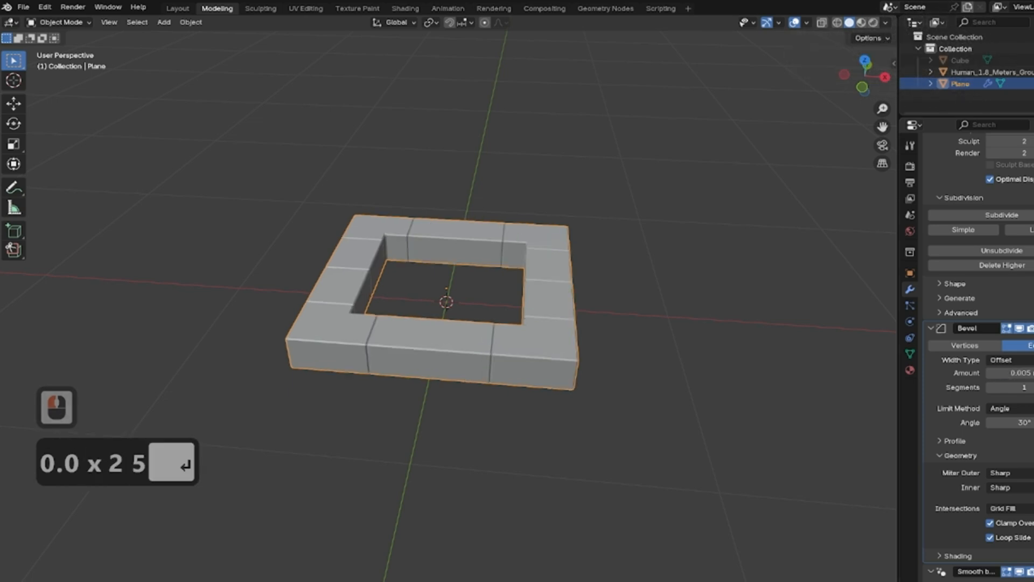
Collapse the Multires, Bevel and Smooth by Angle modifier panels.
scroll(978, 372, "down", 3)
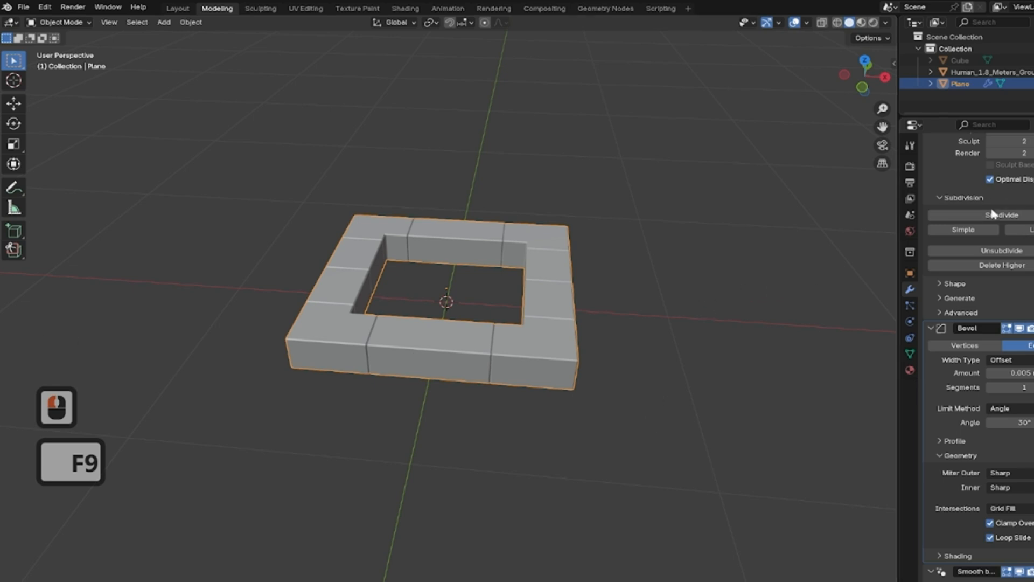
scroll(959, 210, "up", 6)
left_click(1002, 164)
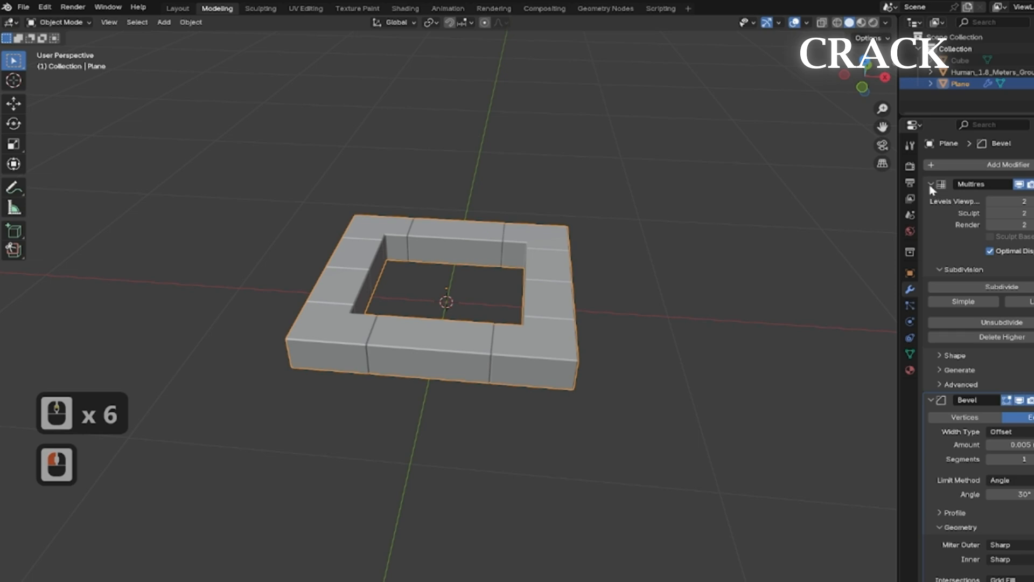
left_click(931, 183)
left_click(931, 199)
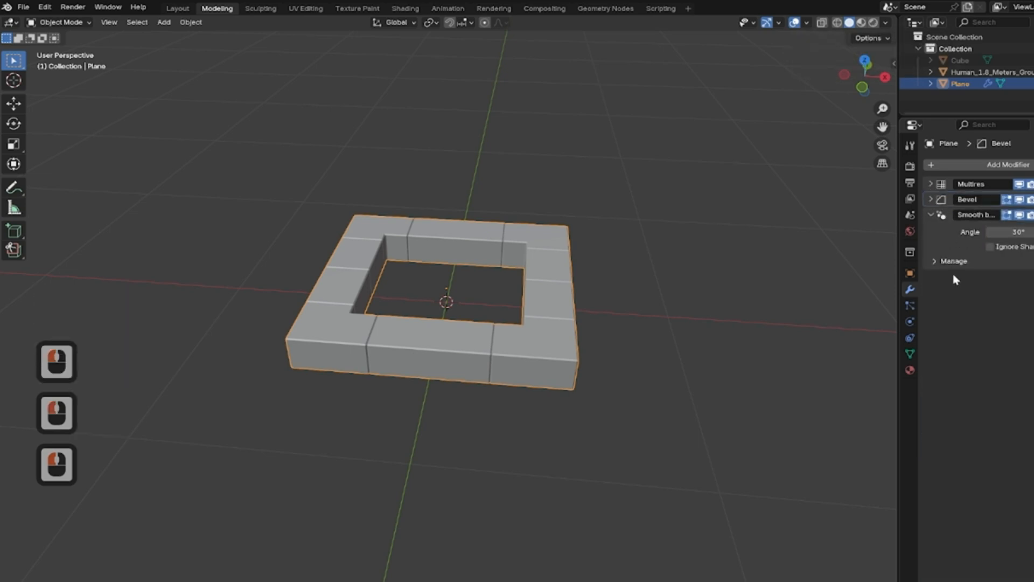
left_click(932, 215)
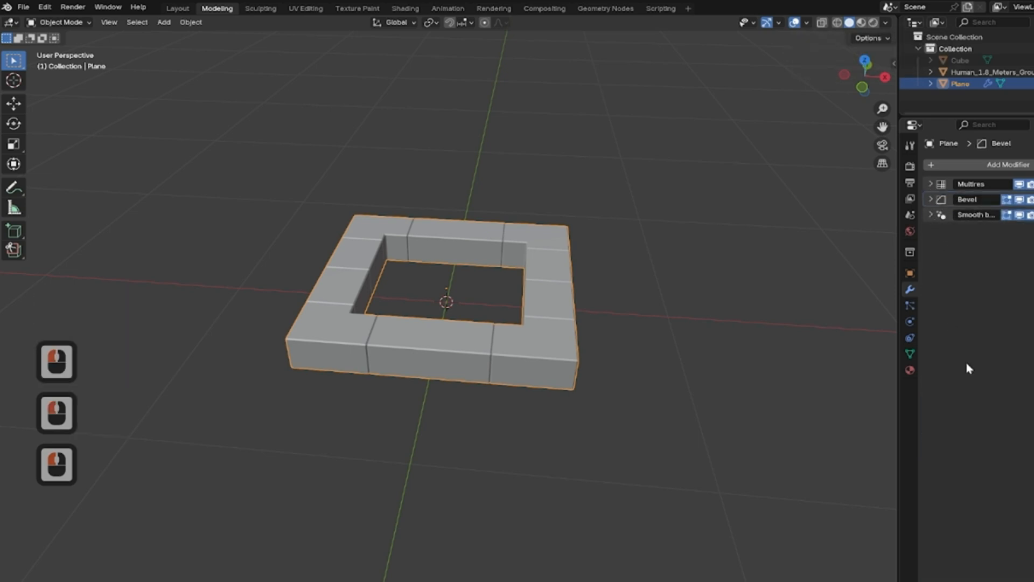
Add a Displace modifier to the frame and set its strength to 0.005.
left_click(1009, 165)
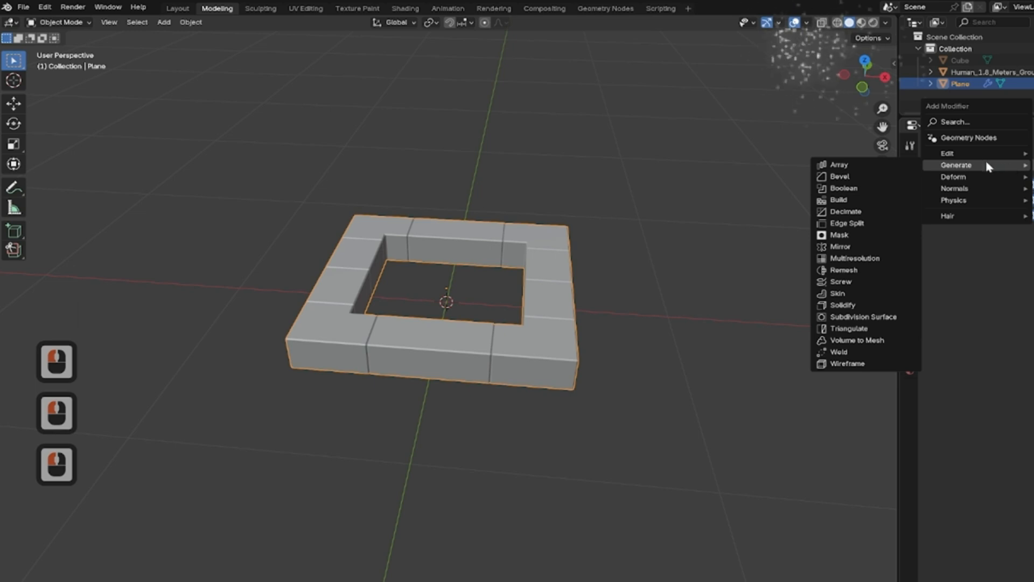
mouse_move(973, 176)
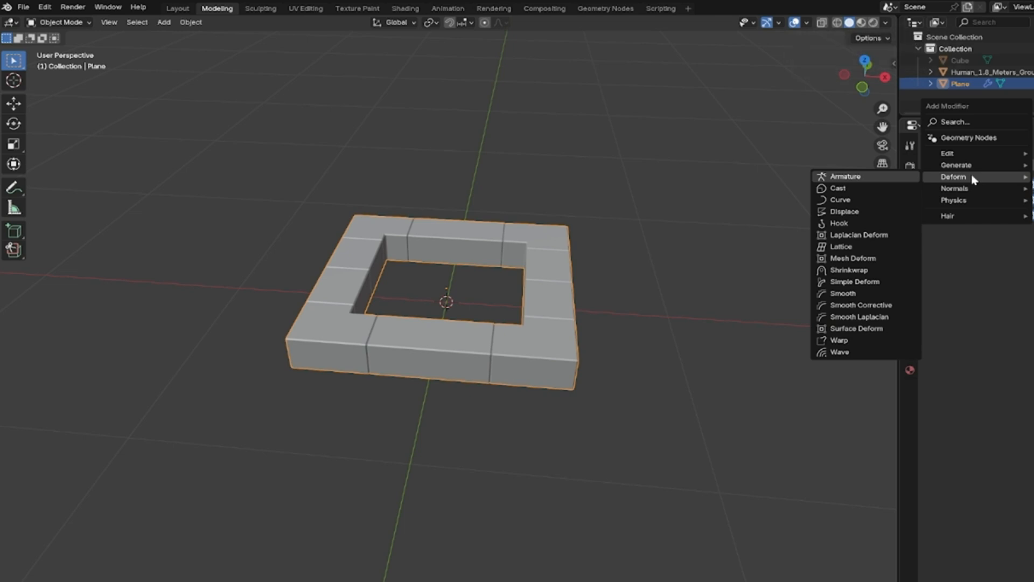
left_click(858, 213)
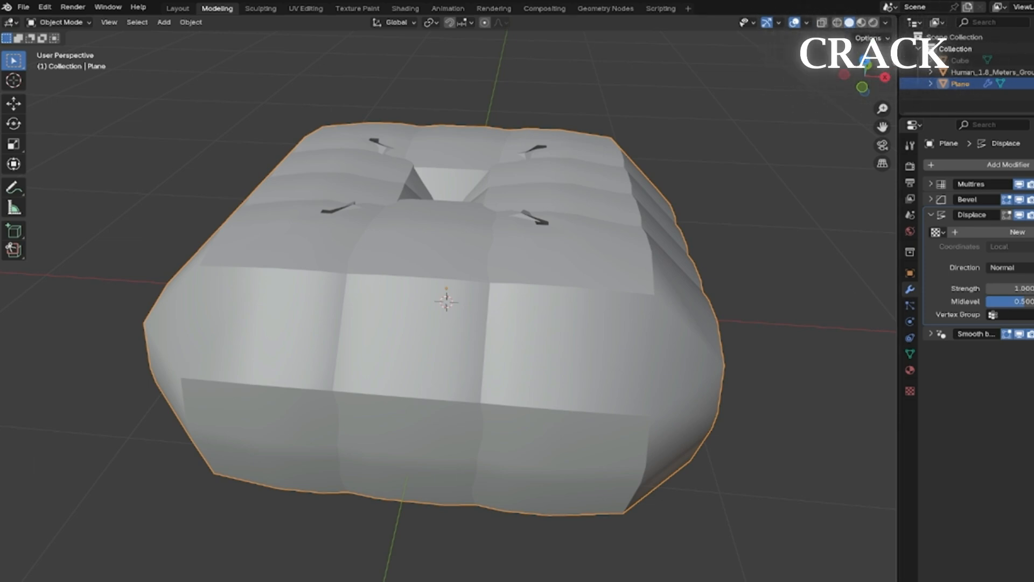
left_click(1028, 289)
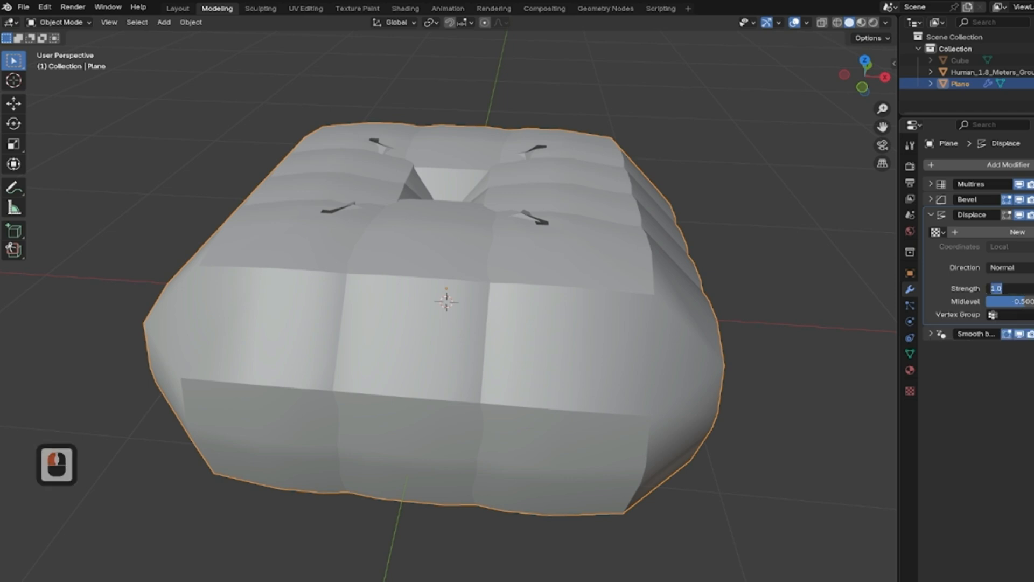
type("0.005")
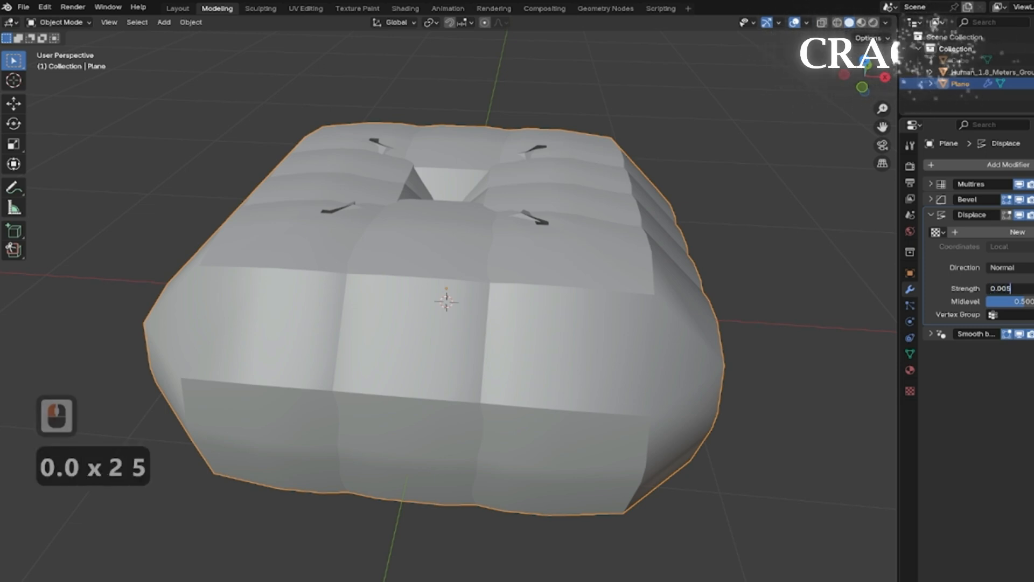
key("Return")
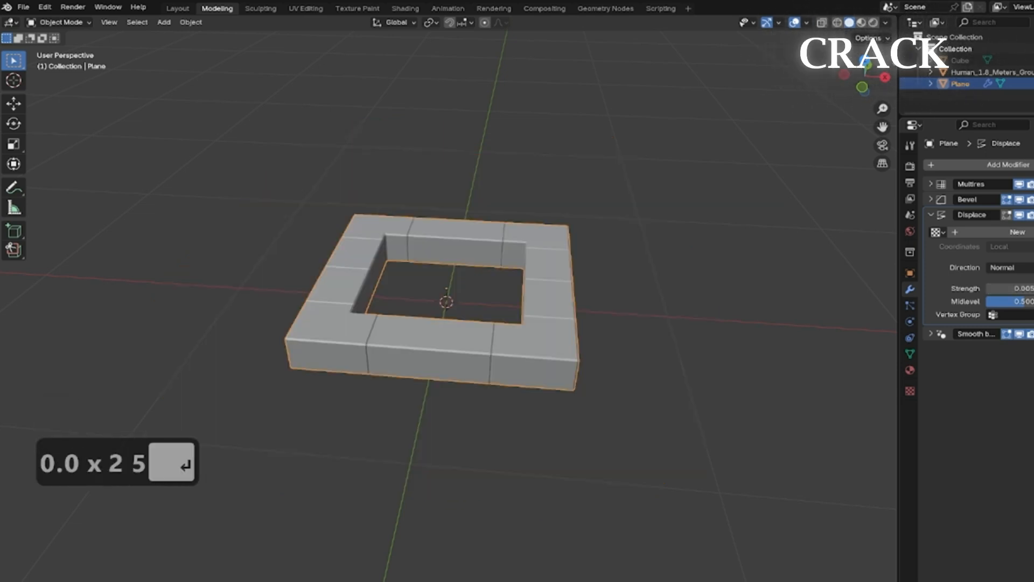
Set the Displace modifier's midlevel to 0 and create a new texture for it.
left_click(1028, 302)
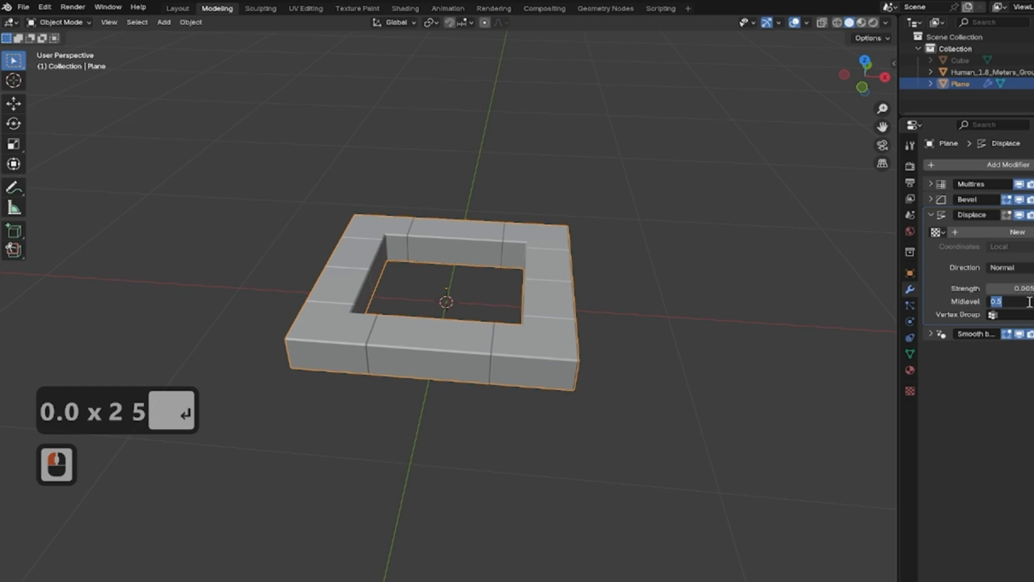
type("0")
key("Return")
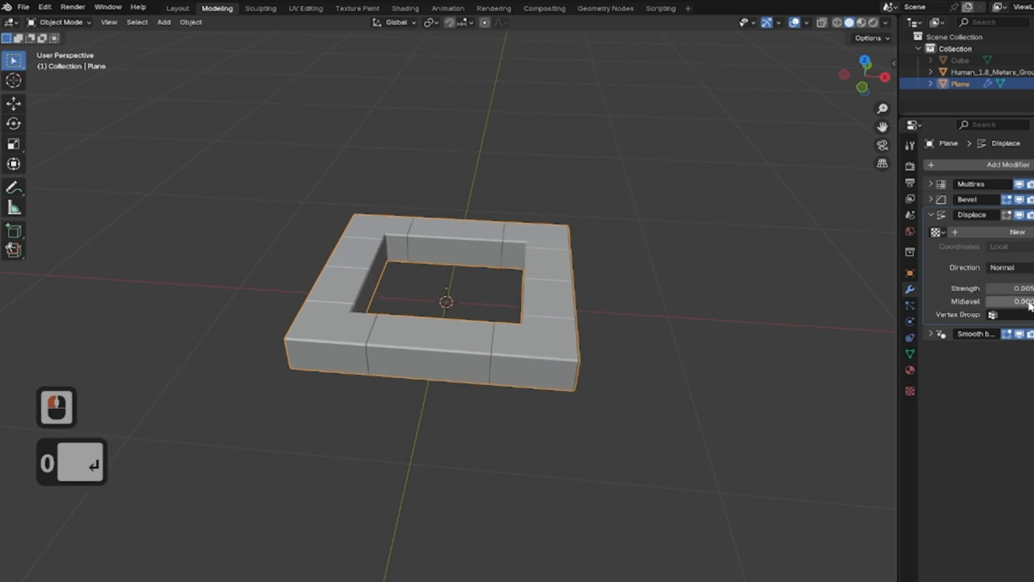
left_click(1016, 233)
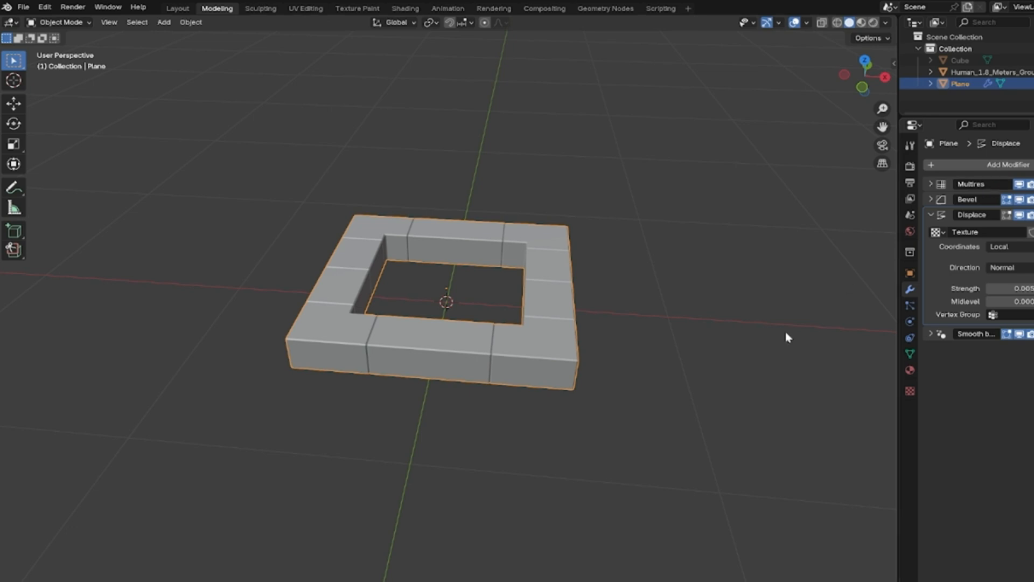
Open the displacement texture's properties and set its type to Musgrave.
key("F9")
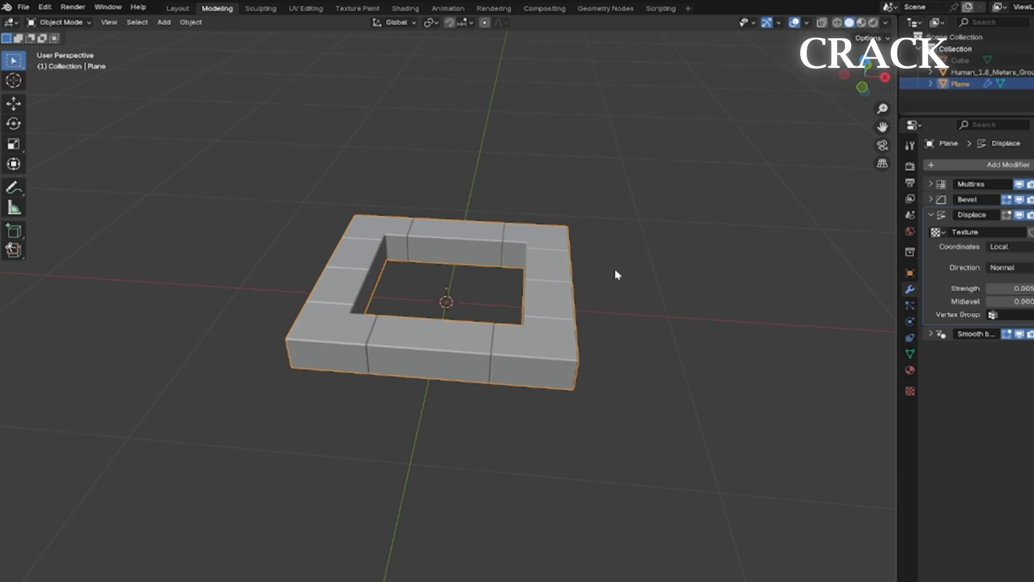
left_click(909, 391)
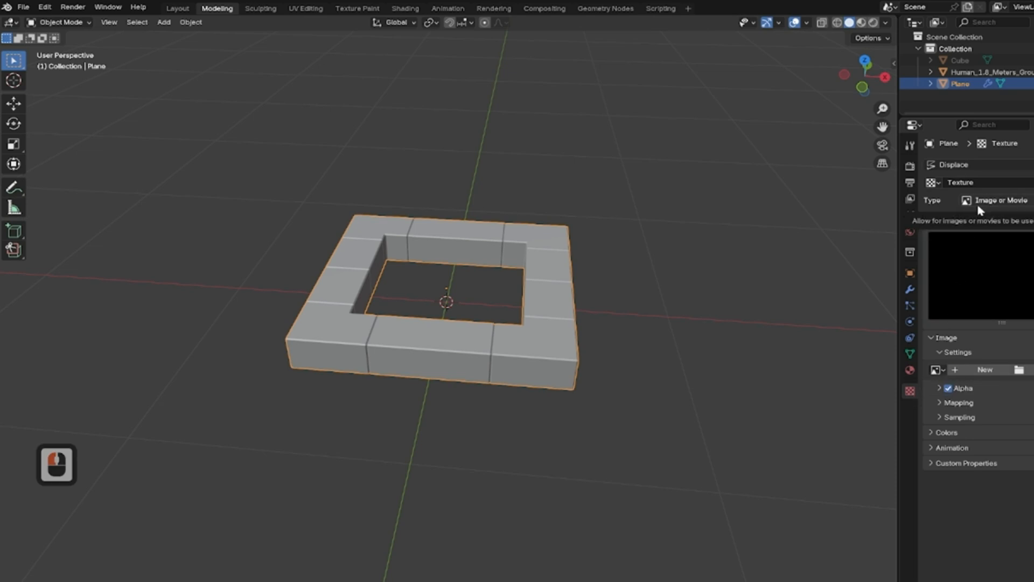
left_click(1009, 203)
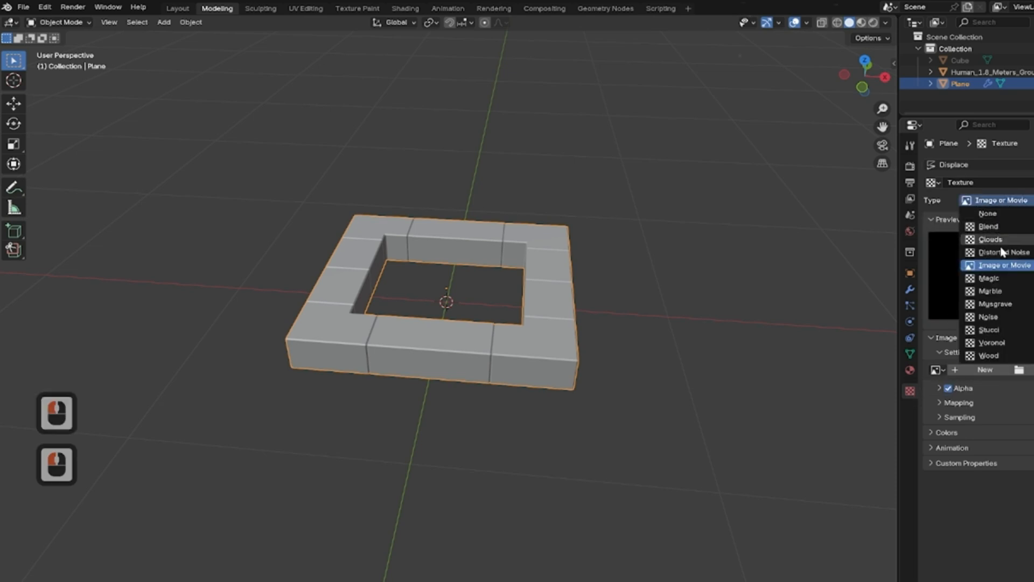
left_click(1005, 304)
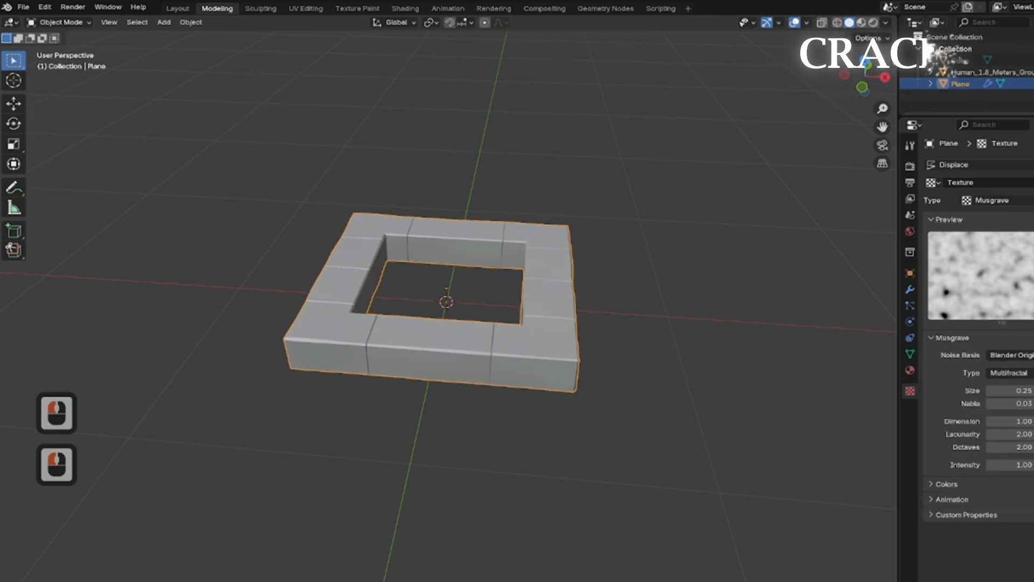
Rename the texture as Stone Blocks.
left_click(991, 182)
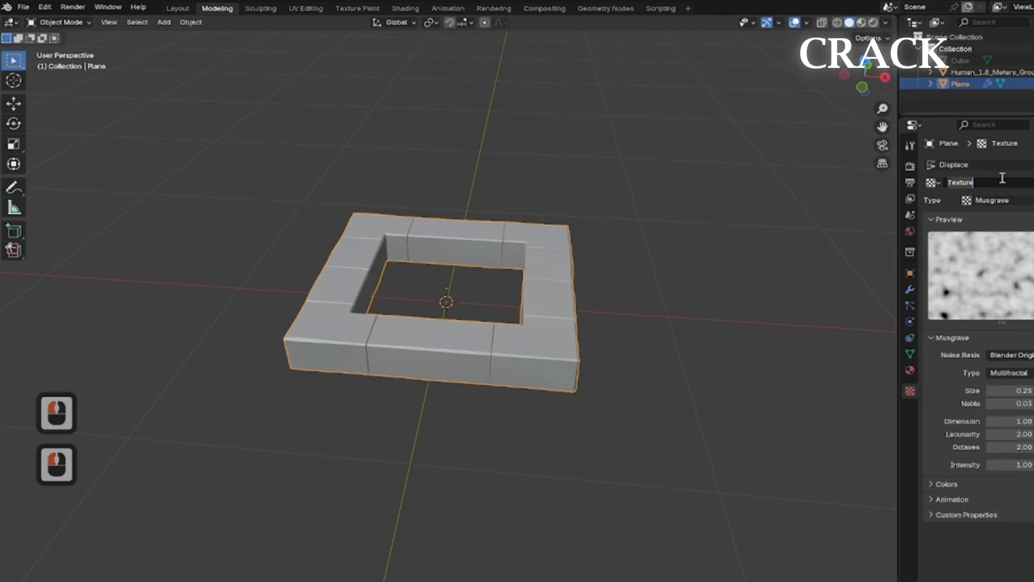
key("BackSpace")
type("Sto")
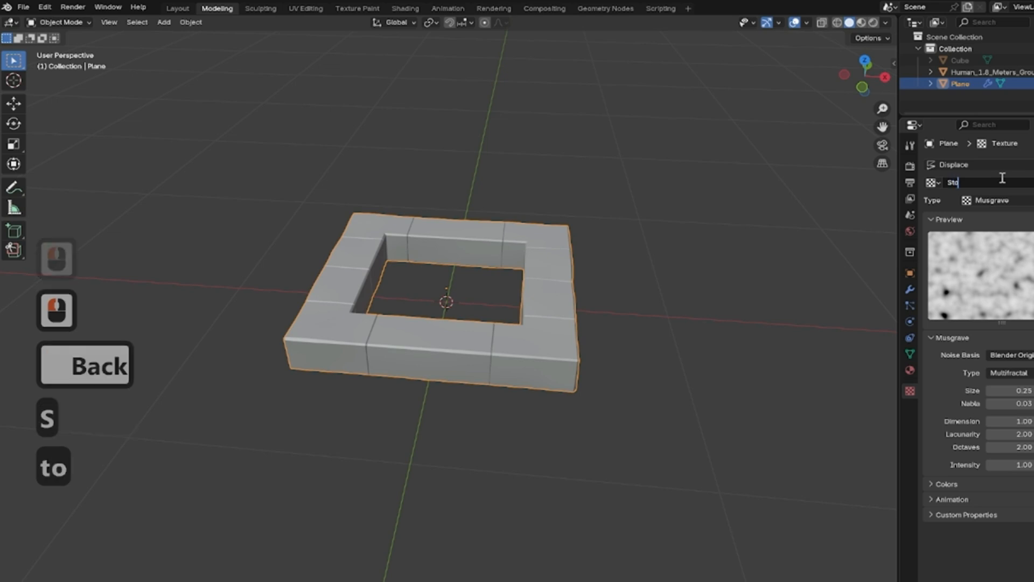
type("ne Blocks")
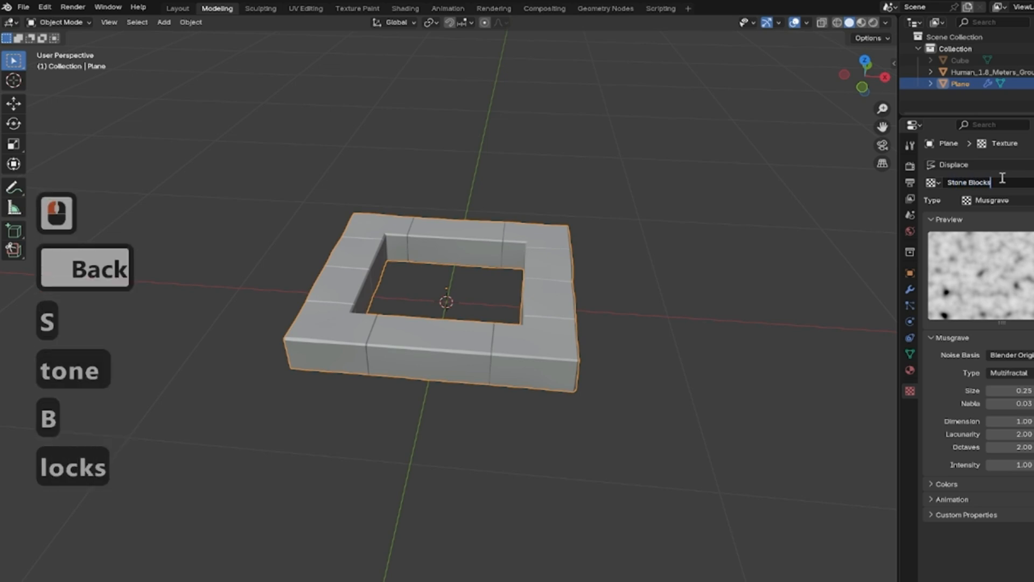
key("Return")
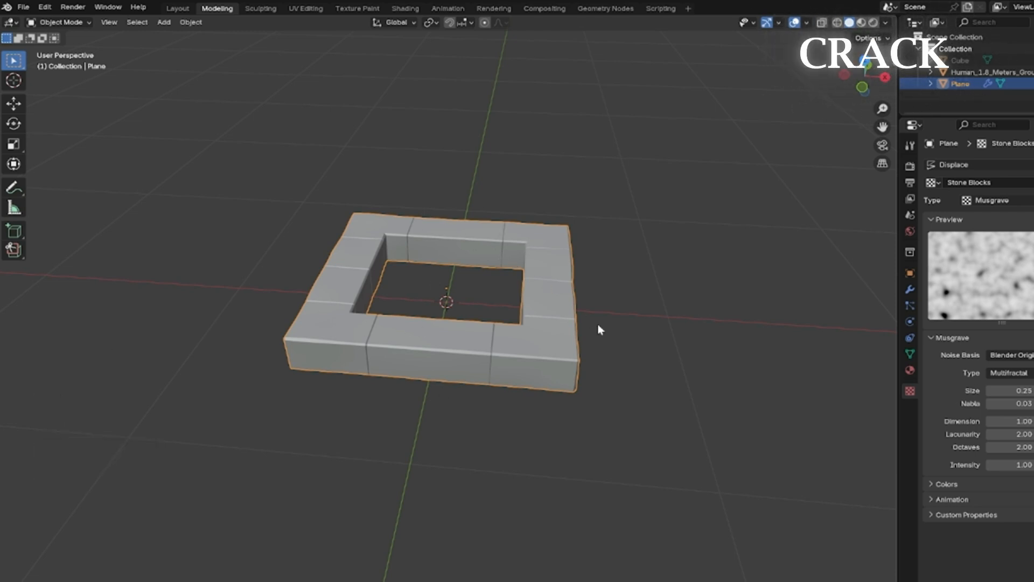
Set the Musgrave texture's size to 0.09.
left_click_drag(1012, 390, 987, 390)
double_click(1002, 390)
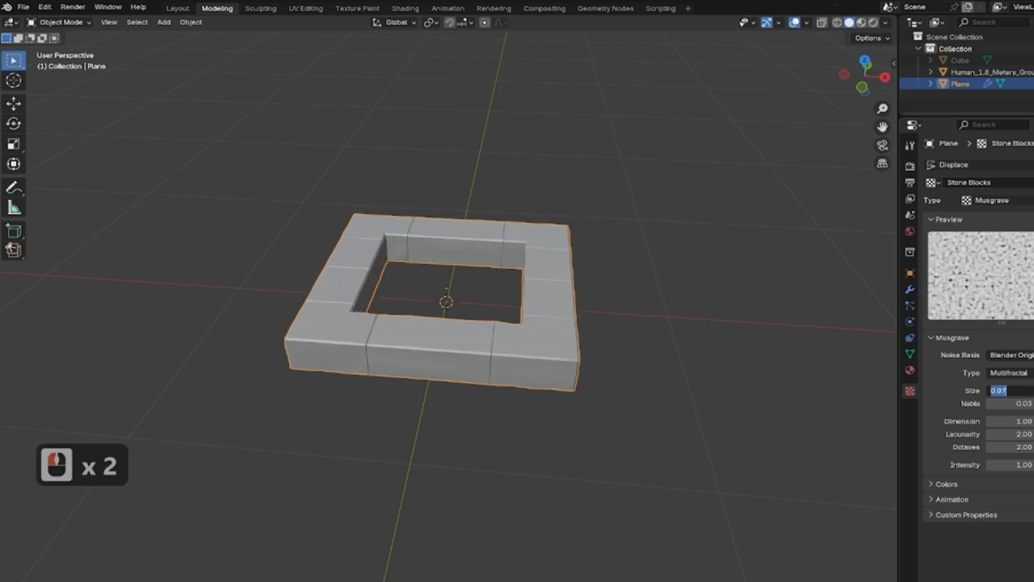
type("0.00")
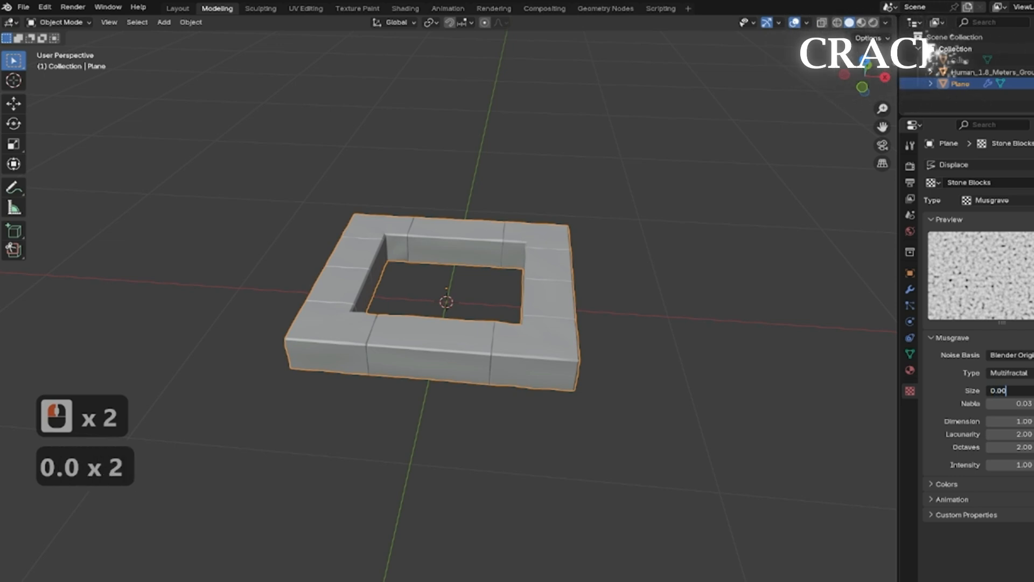
key("BackSpace")
type("9")
key("Return")
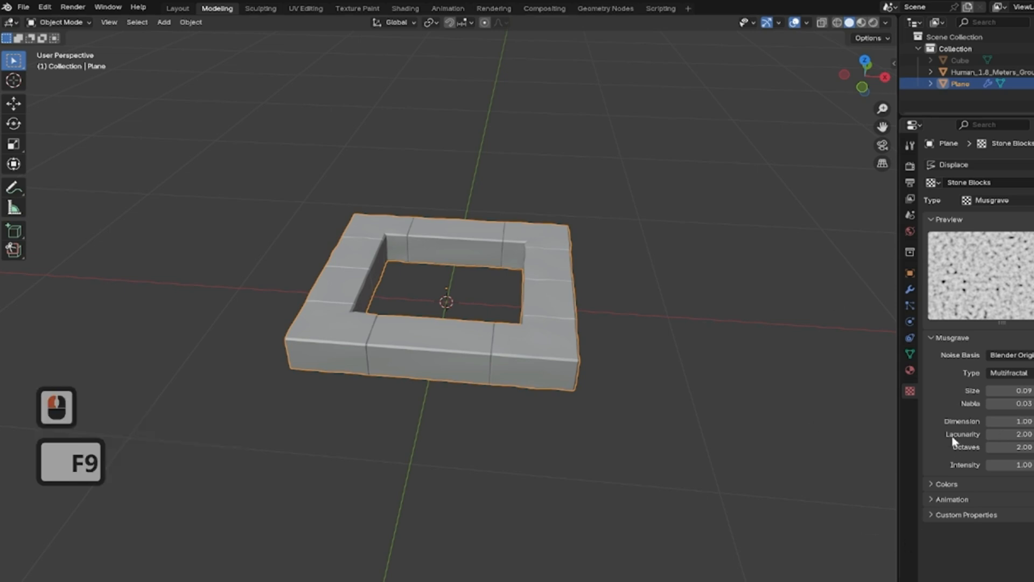
left_click(993, 200)
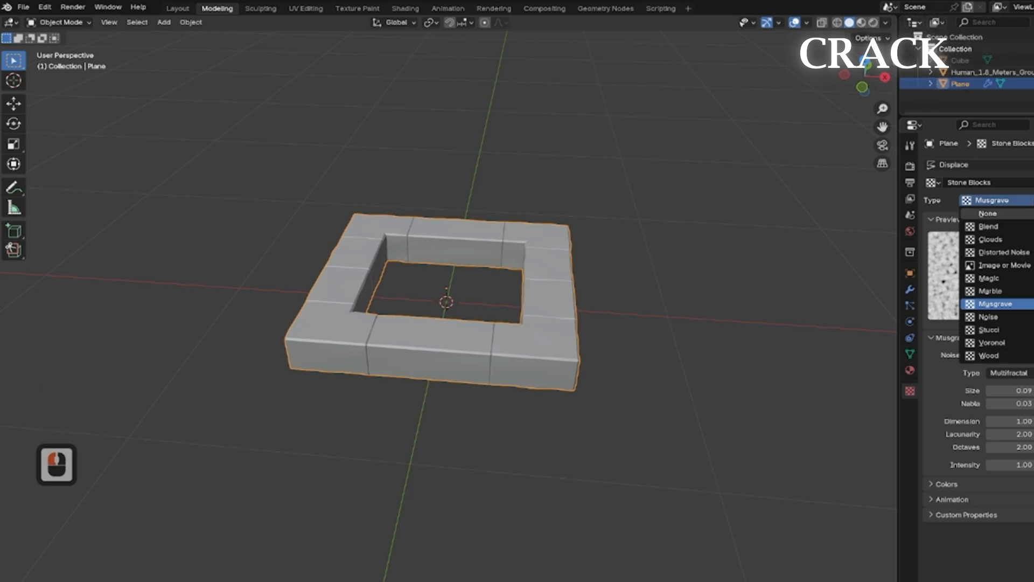
left_click(996, 303)
scroll(477, 380, "up", 2)
middle_click_drag(584, 361, 397, 335)
middle_click_drag(295, 295, 431, 295)
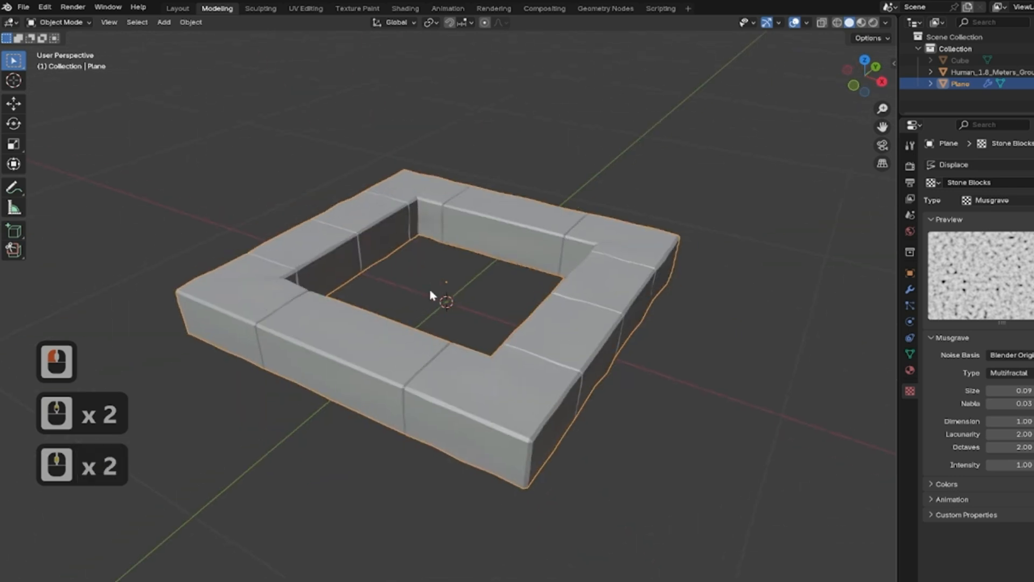
middle_click_drag(264, 278, 347, 277)
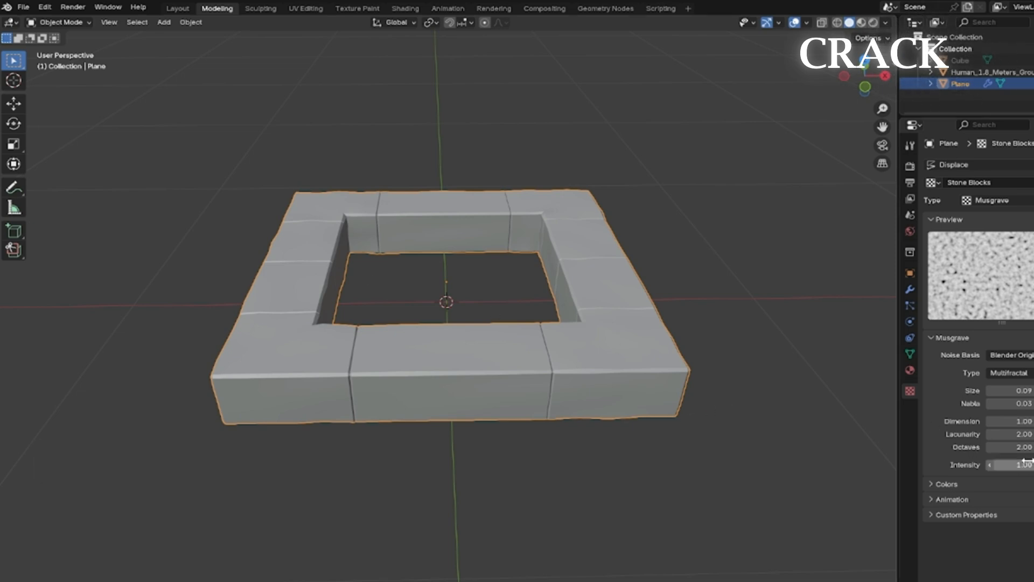
left_click_drag(1009, 464, 1025, 463)
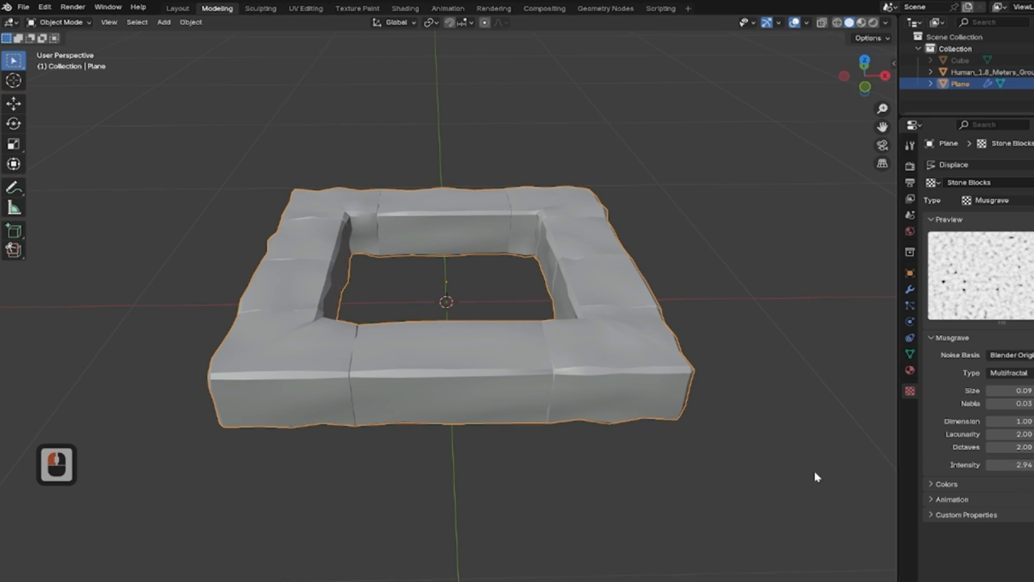
key("ctrl+z")
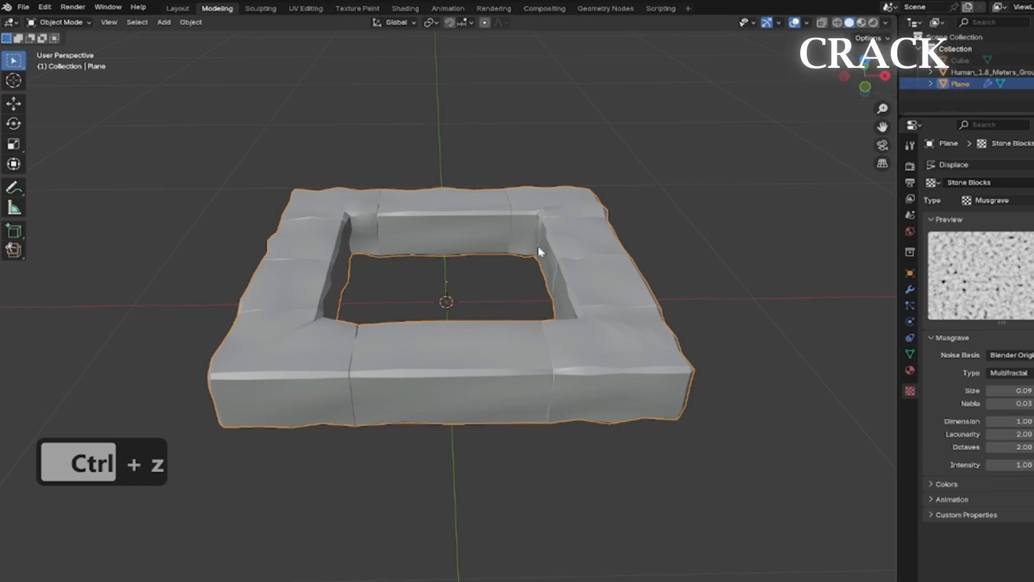
left_click(1026, 466)
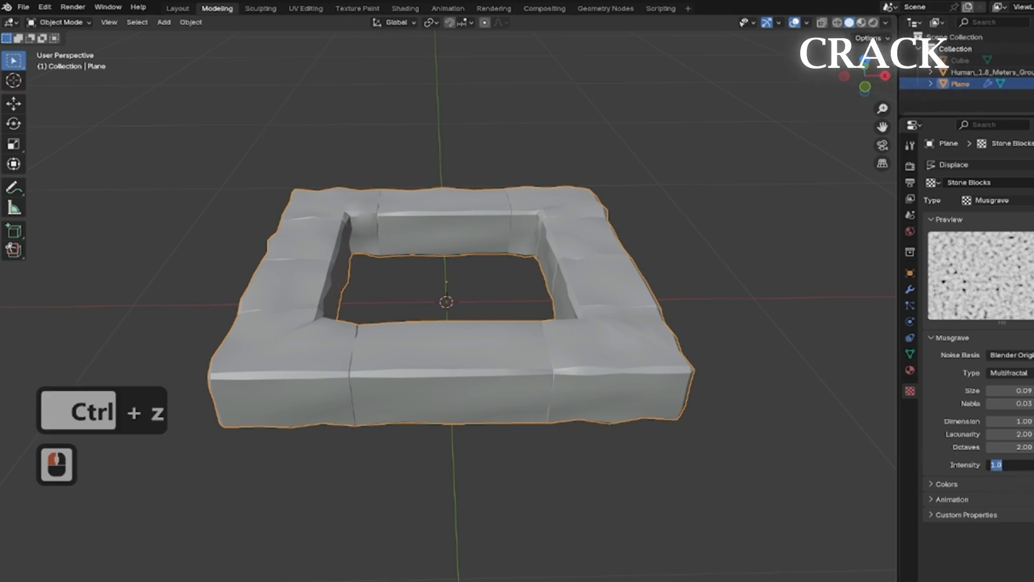
key("Return")
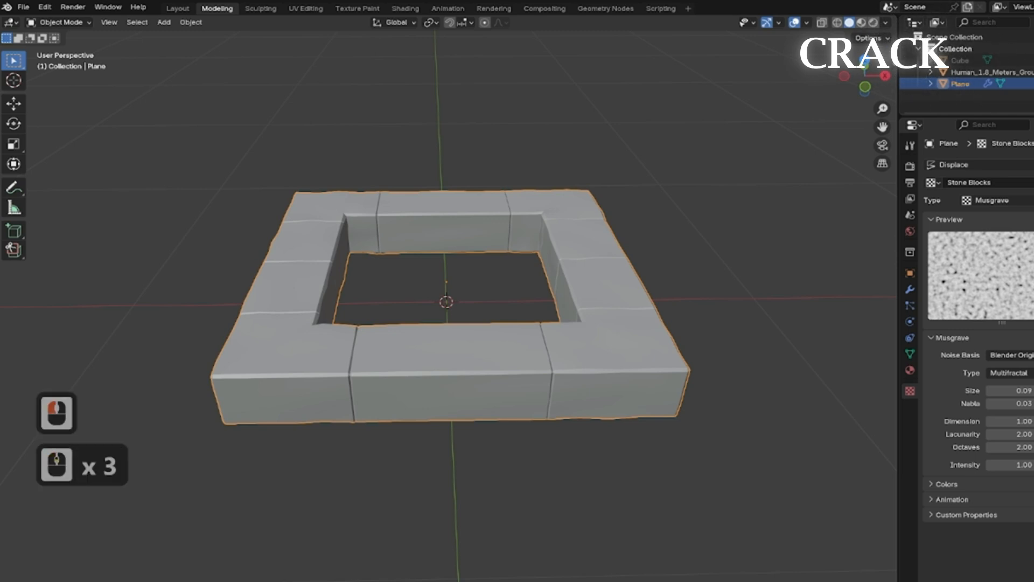
Collapse the Displace modifier panel in the modifier properties.
scroll(979, 377, "down", 9)
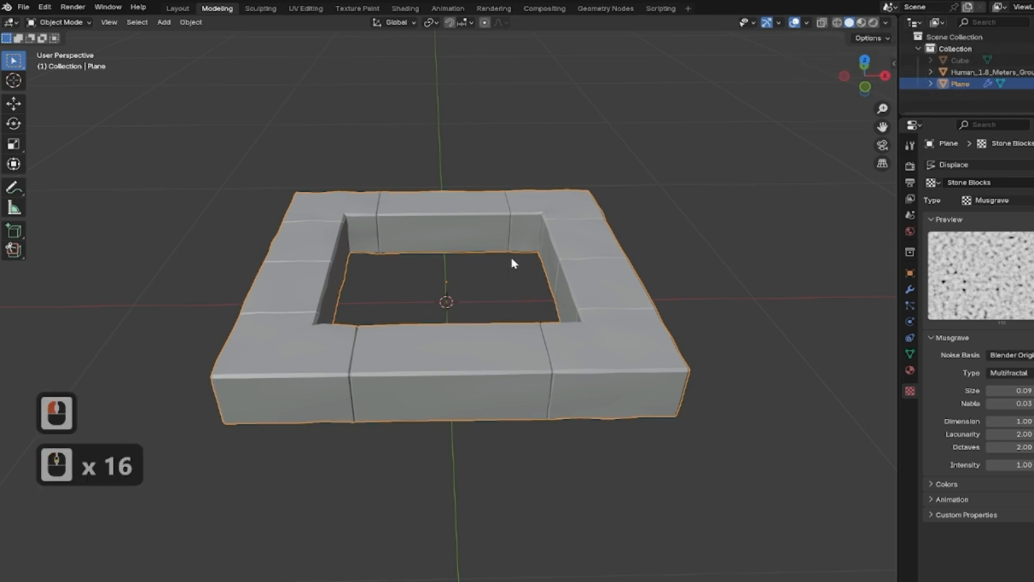
left_click(909, 289)
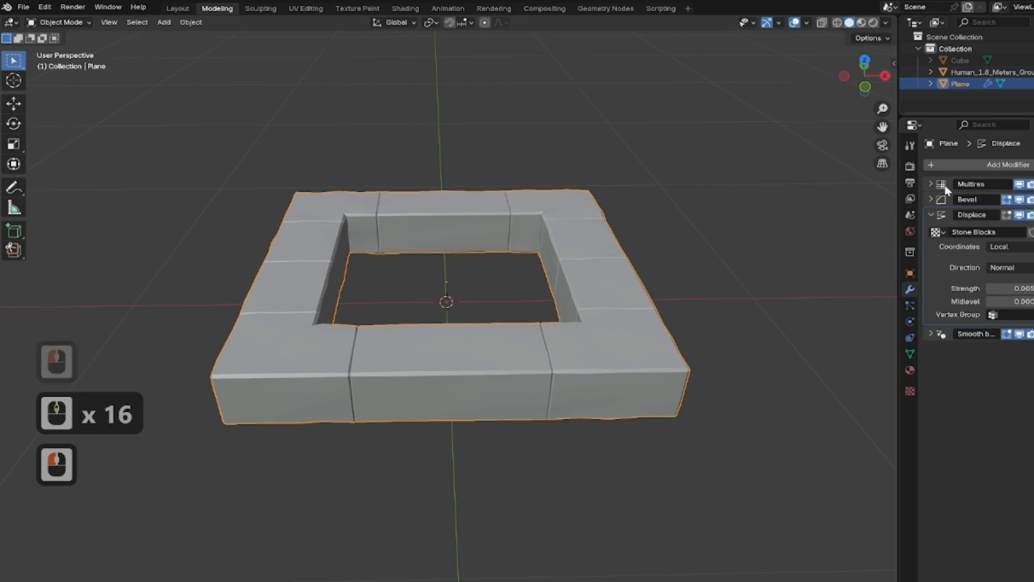
left_click(969, 218)
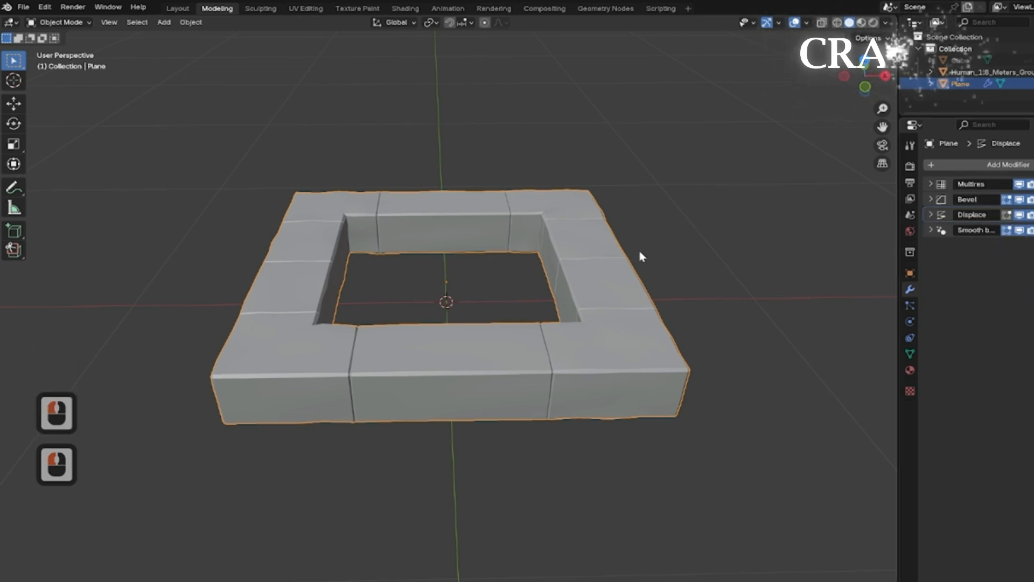
Enable the Cavity option in the viewport shading settings.
middle_click_drag(787, 330, 373, 253)
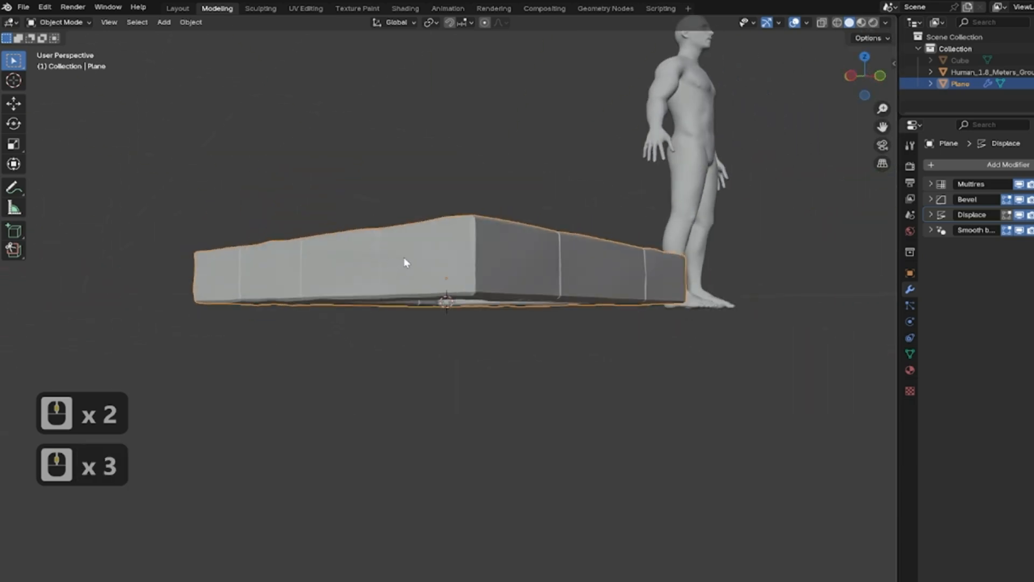
middle_click_drag(475, 236, 462, 261)
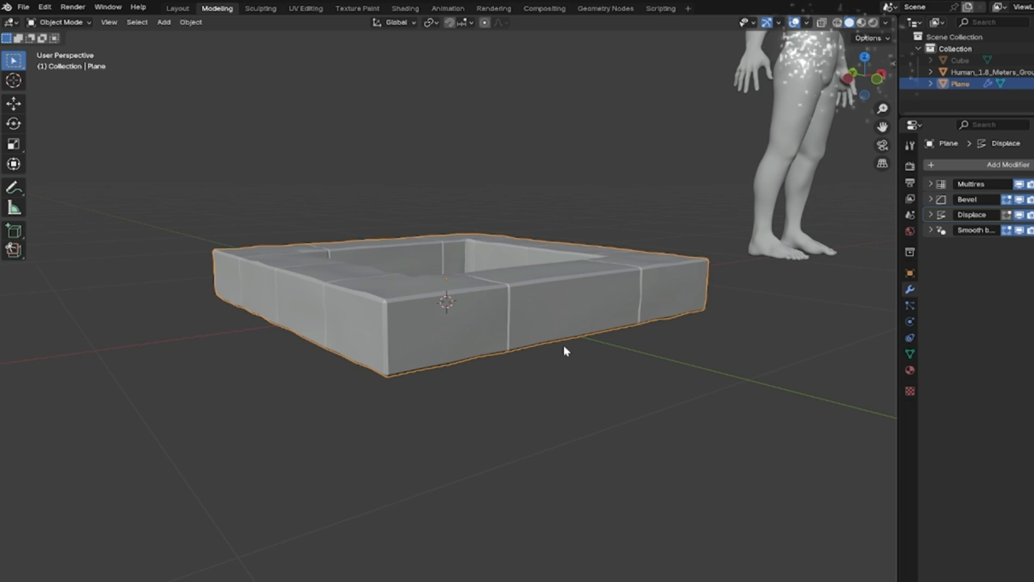
middle_click_drag(681, 215, 593, 219)
left_click(886, 23)
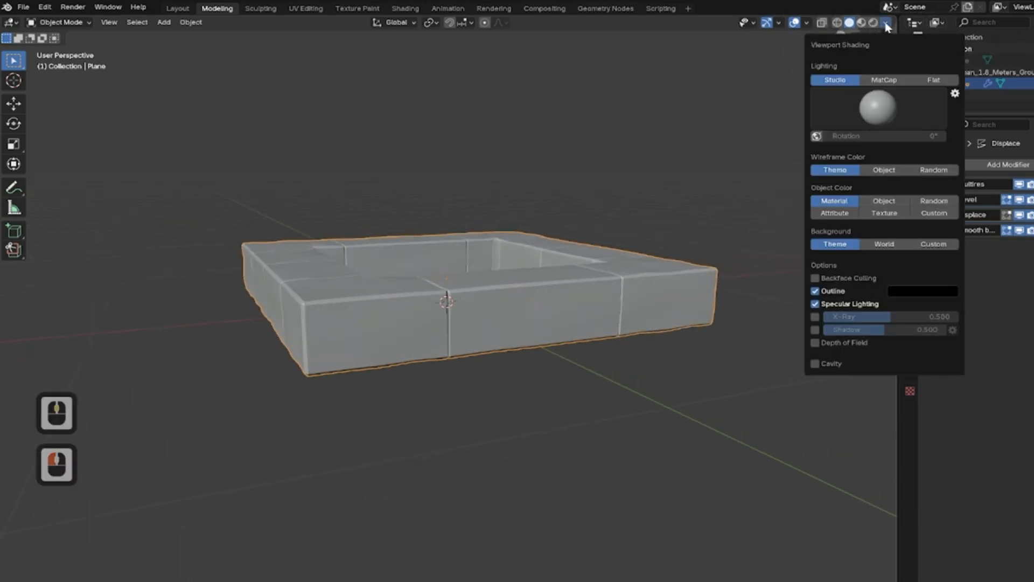
left_click(815, 364)
mouse_move(608, 113)
middle_mouse_down()
mouse_move(576, 172)
mouse_move(519, 178)
middle_mouse_up()
middle_click_drag(431, 328, 536, 310)
left_click(886, 22)
left_click(815, 363)
left_click(815, 363)
left_click(815, 363)
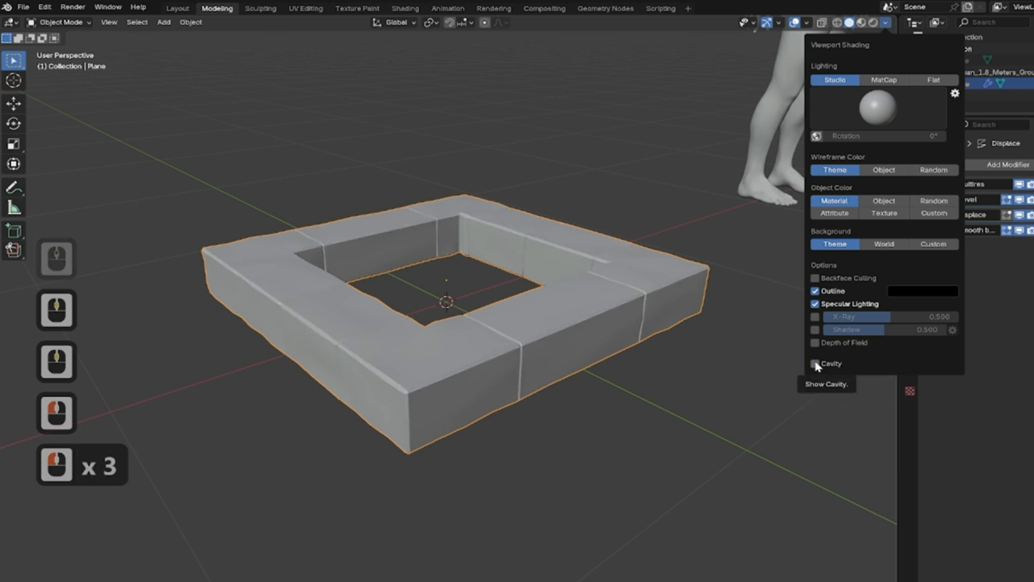
left_click(815, 364)
mouse_move(441, 226)
middle_mouse_down()
mouse_move(420, 207)
mouse_move(265, 175)
mouse_move(300, 199)
mouse_move(383, 198)
middle_mouse_up()
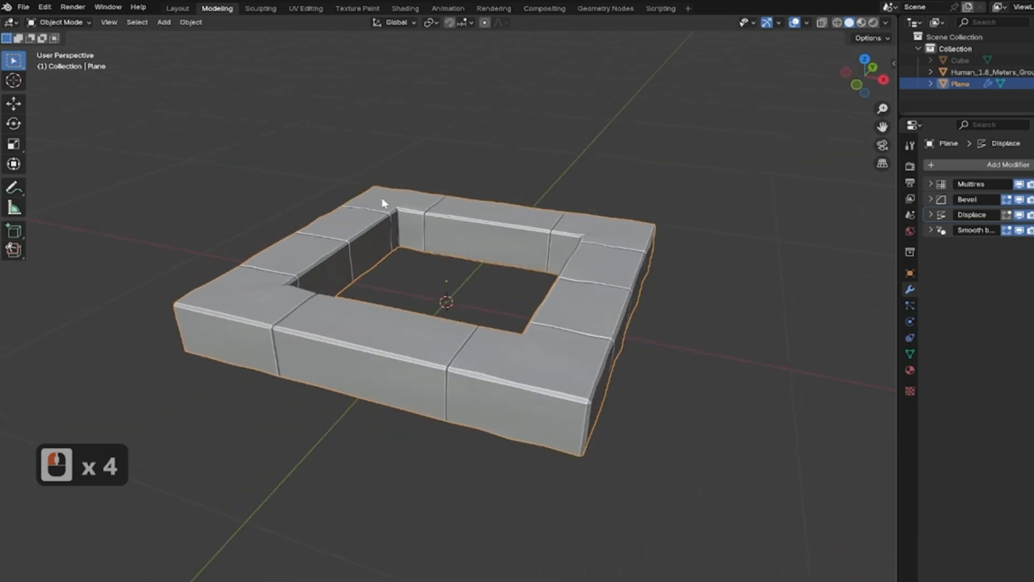
Save the Blender file.
key("F9")
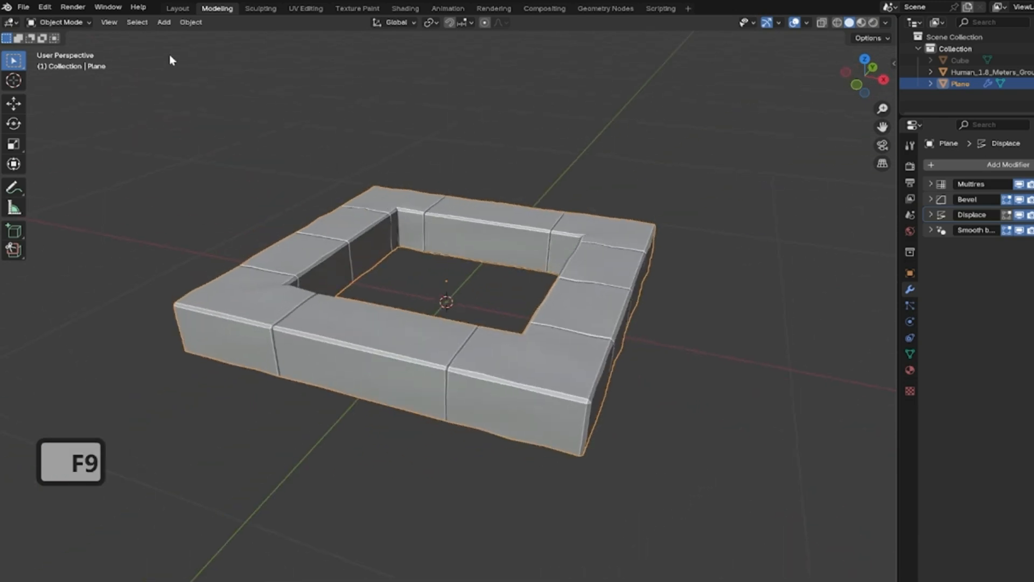
left_click(24, 8)
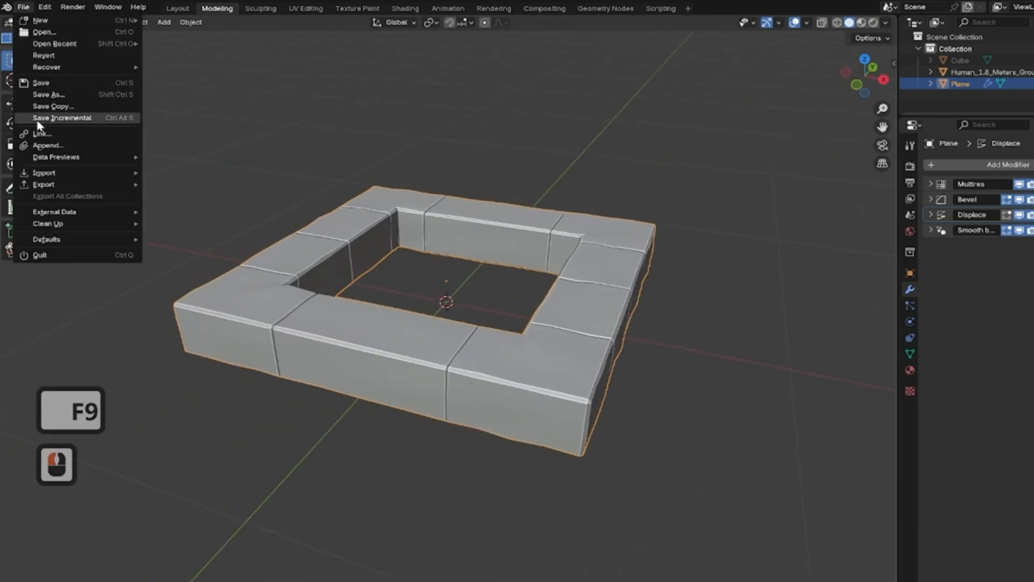
left_click(41, 82)
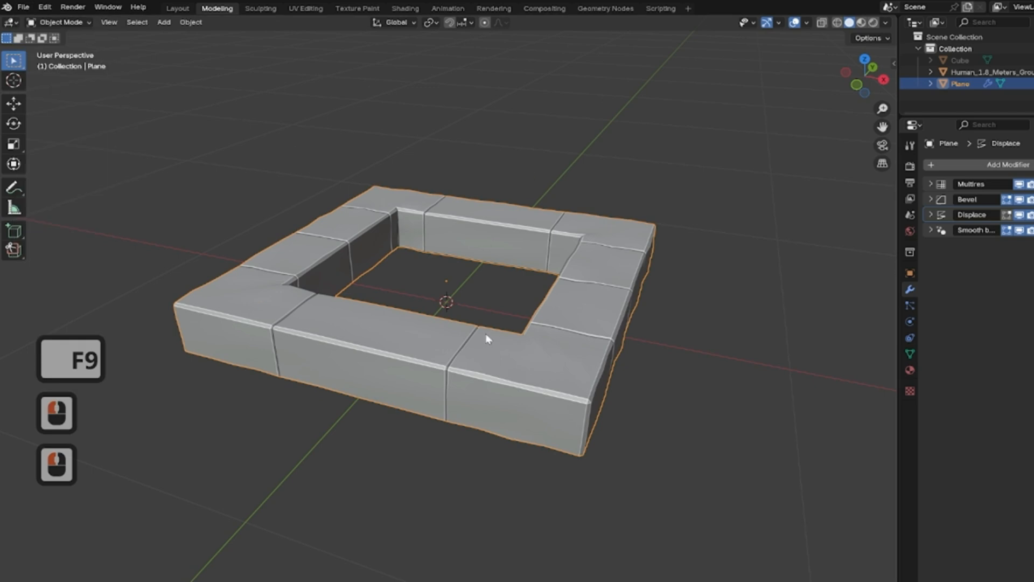